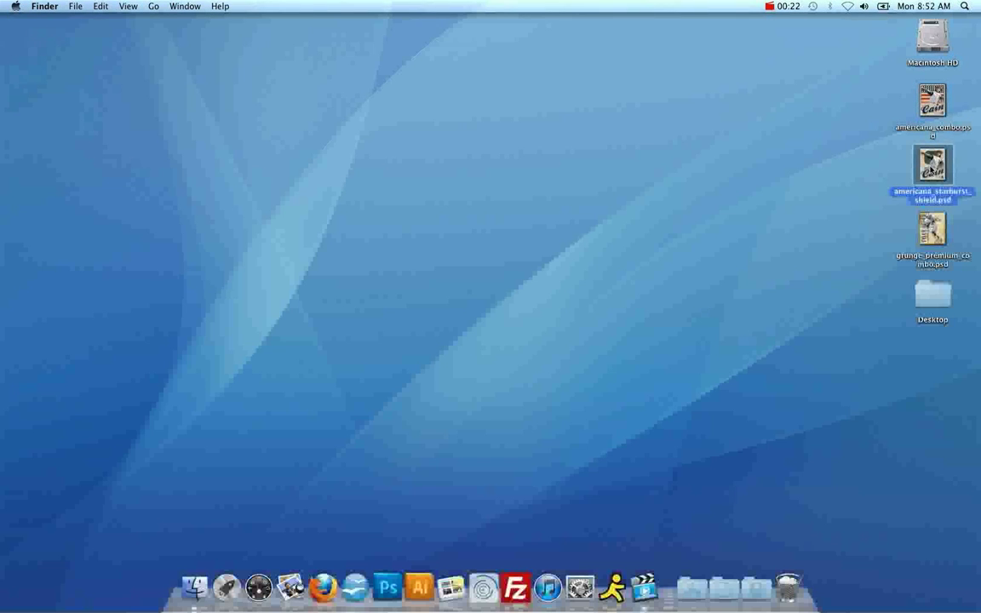
Open americana_starburst_shield.psd in Photoshop and dismiss the missing-fonts warning.
key("super+o")
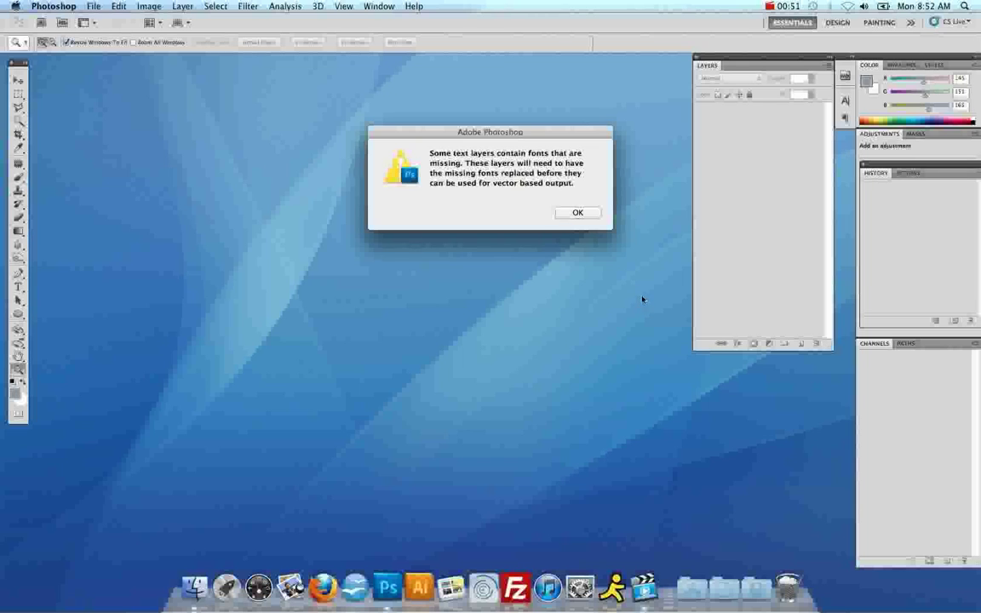
left_click(578, 213)
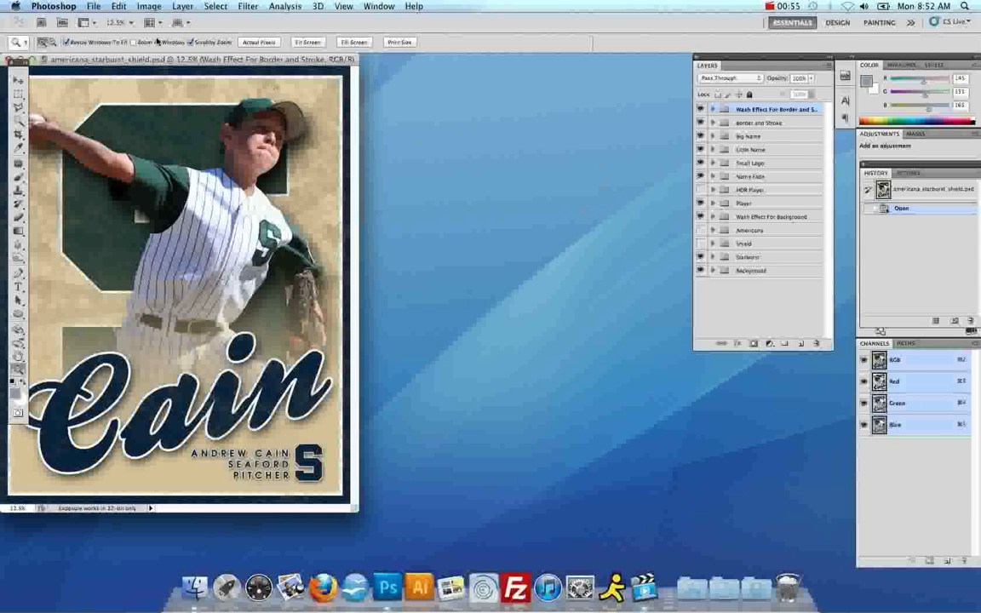
Center the poster window and float the Layers panel beside it, reopened via Window > Layers.
left_click_drag(170, 67, 345, 64)
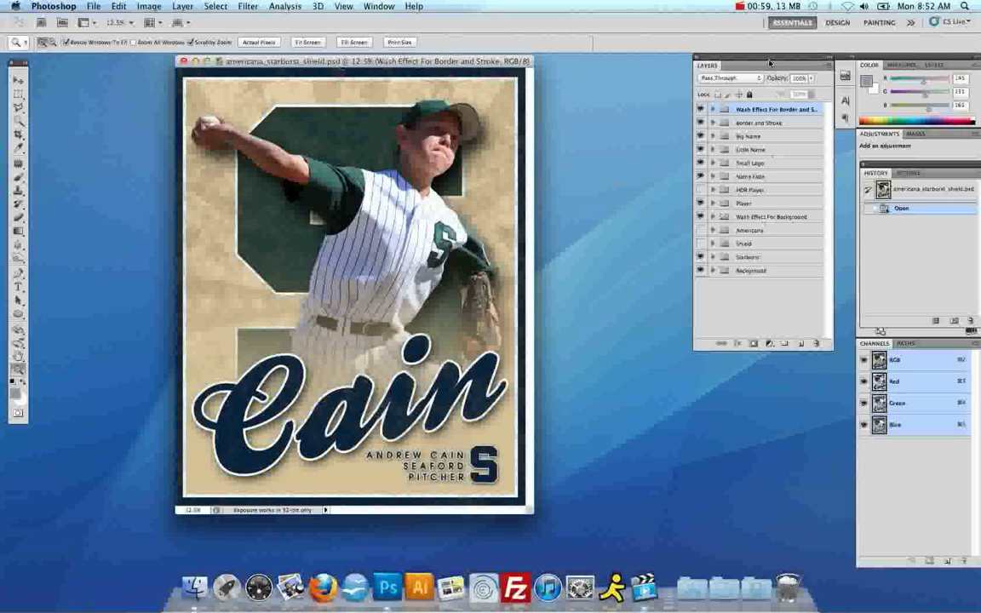
left_click_drag(768, 68, 616, 78)
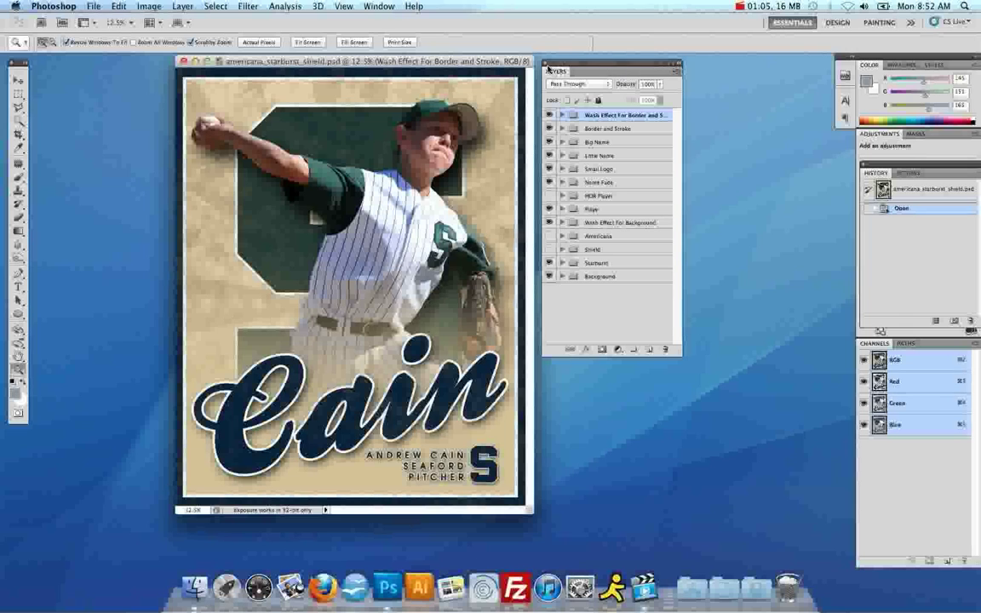
left_click(545, 68)
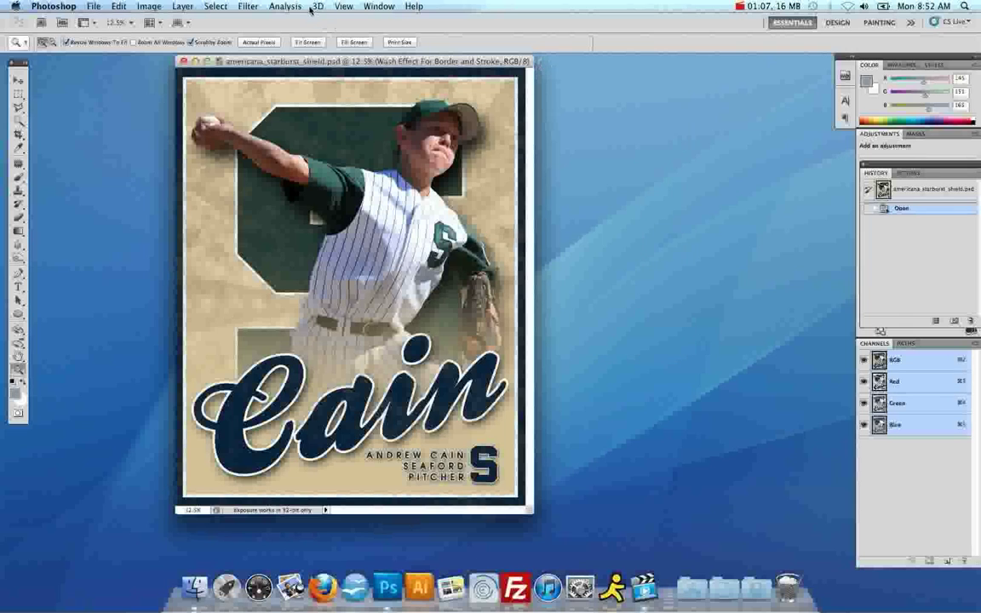
left_click(340, 6)
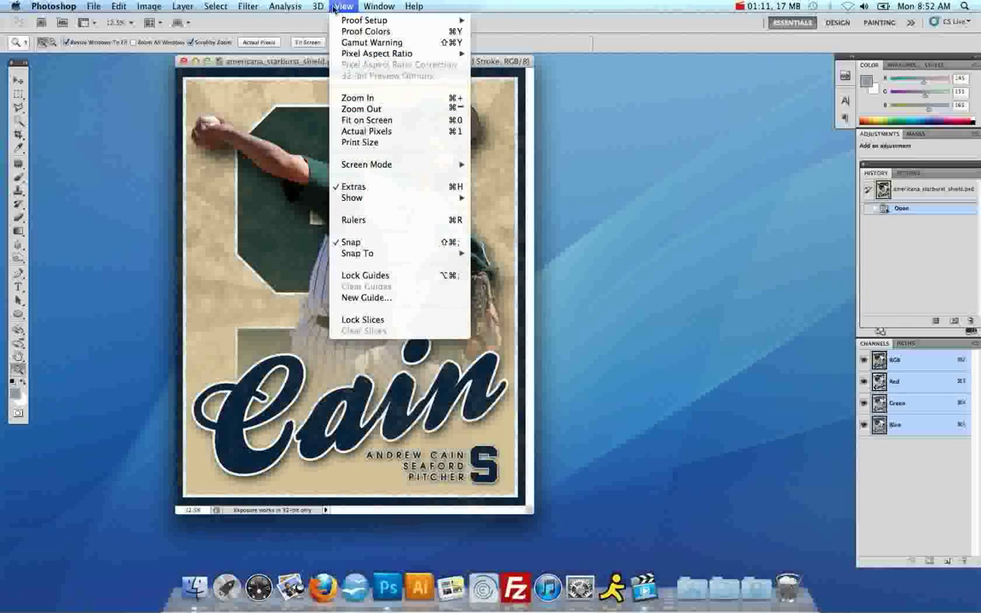
mouse_move(375, 8)
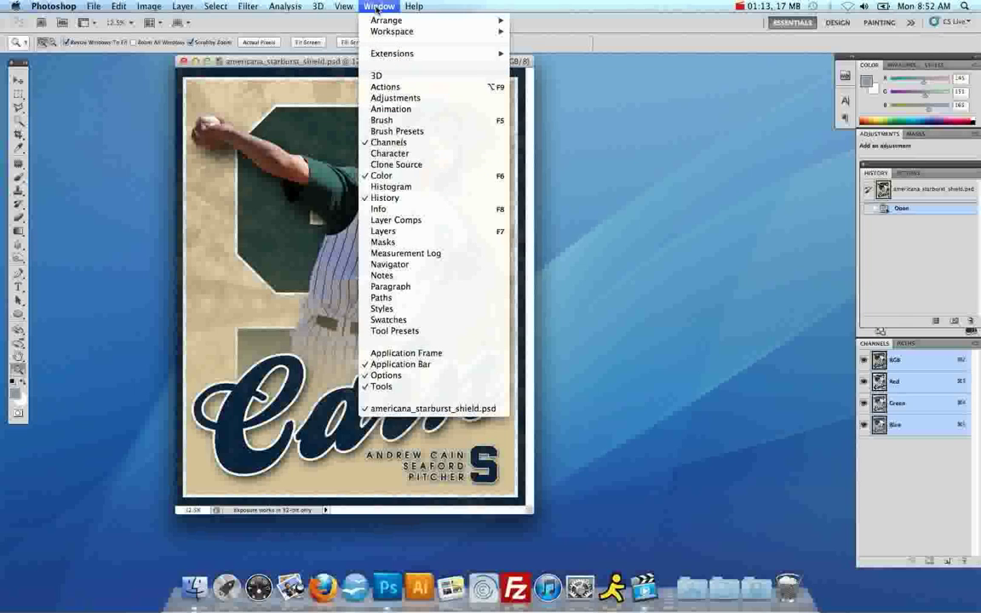
left_click(410, 233)
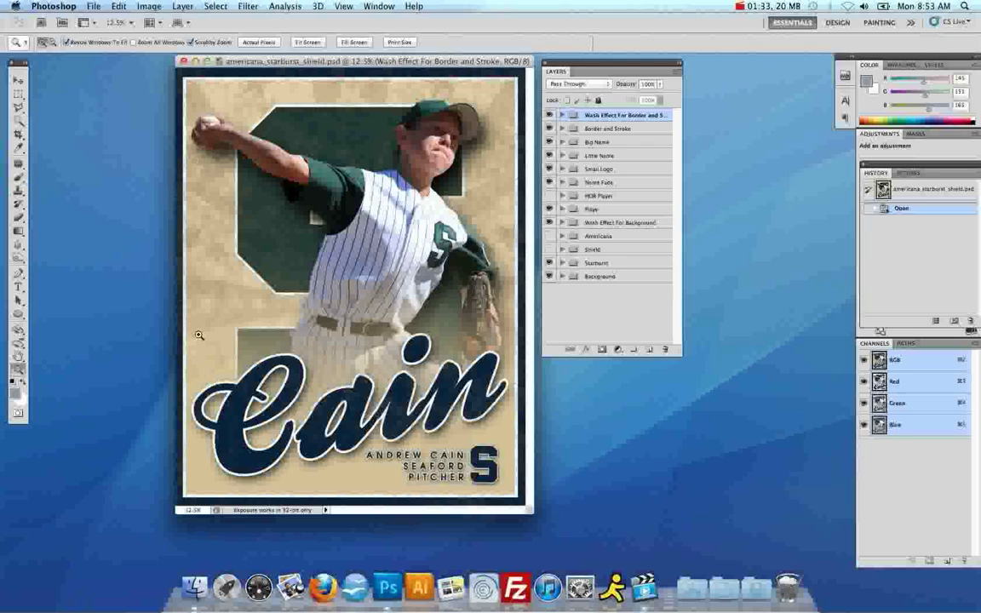
Show the Starburst group and briefly preview the flag shield background.
left_click(549, 263)
left_click(549, 250)
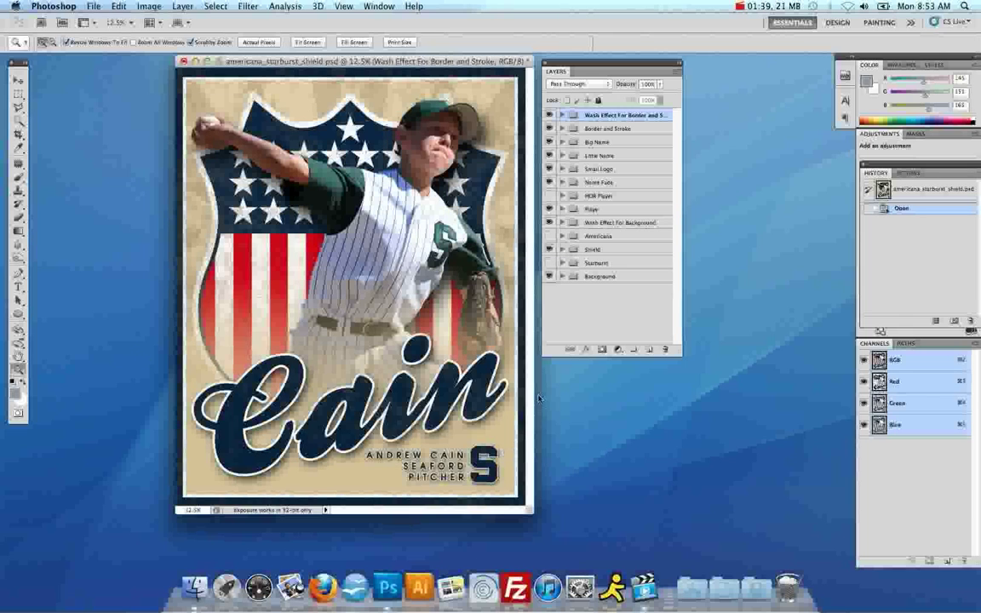
left_click(549, 249)
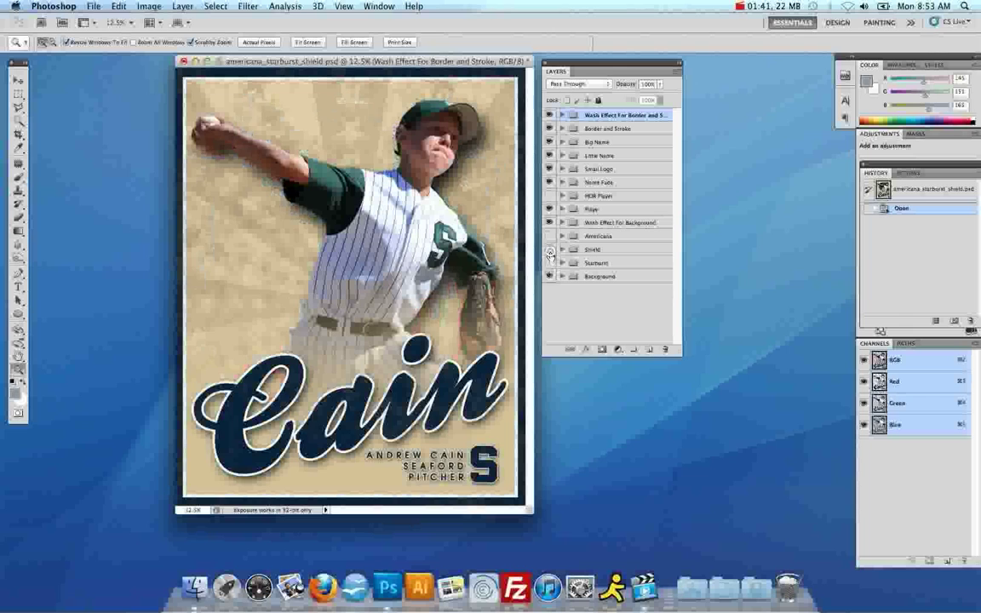
Preview the Americana Flag and Alternate Flag Option layers, then collapse and hide Americana.
left_click(549, 236)
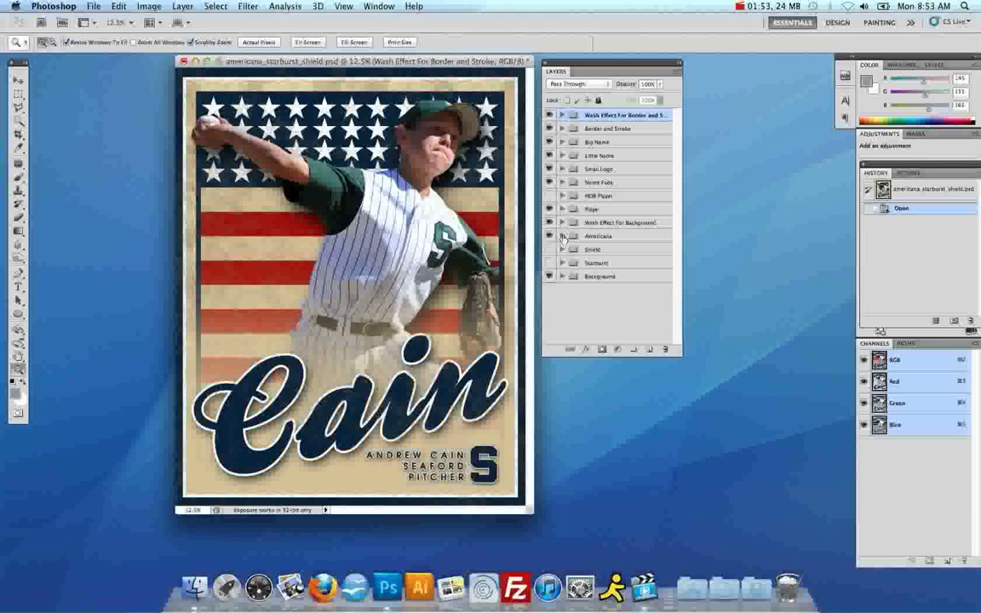
left_click(561, 237)
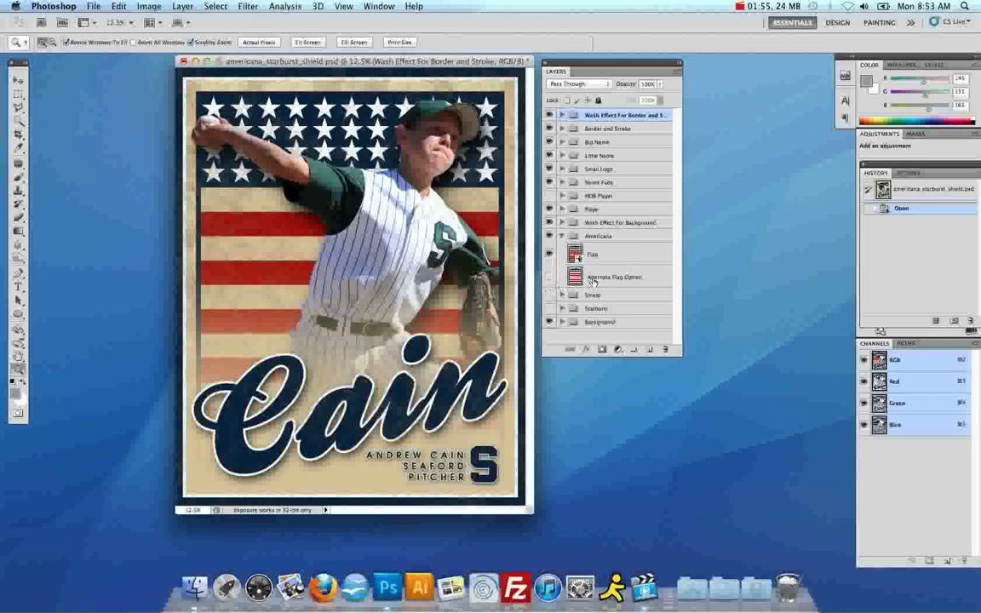
left_click(548, 255)
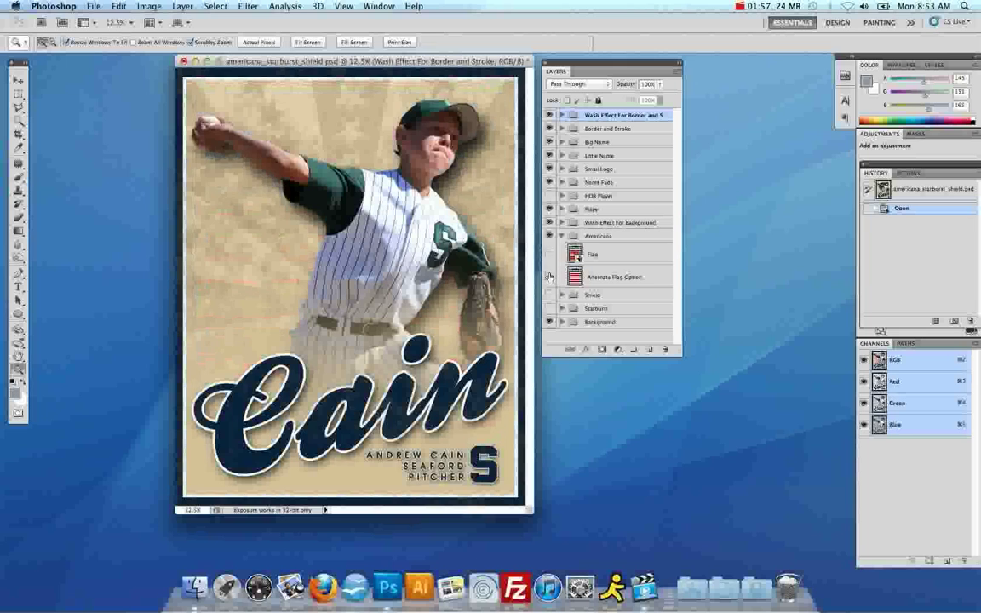
left_click(549, 276)
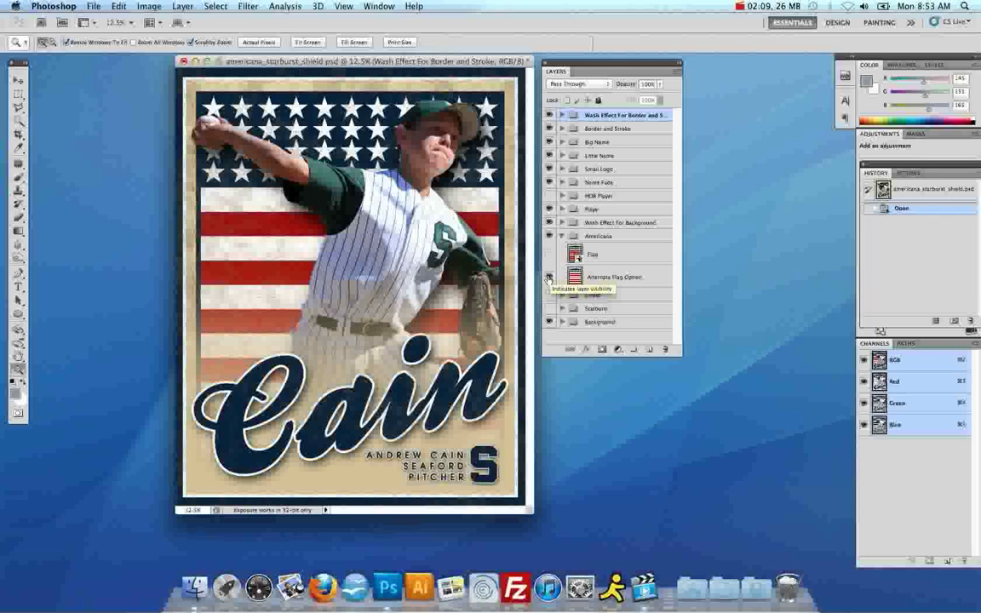
left_click(549, 277)
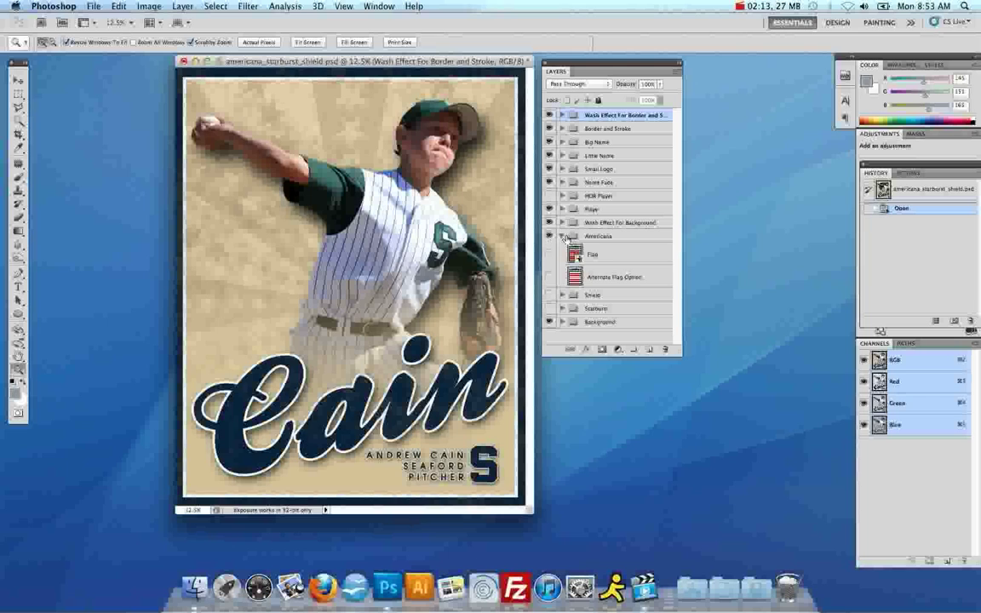
left_click(561, 239)
left_click(549, 235)
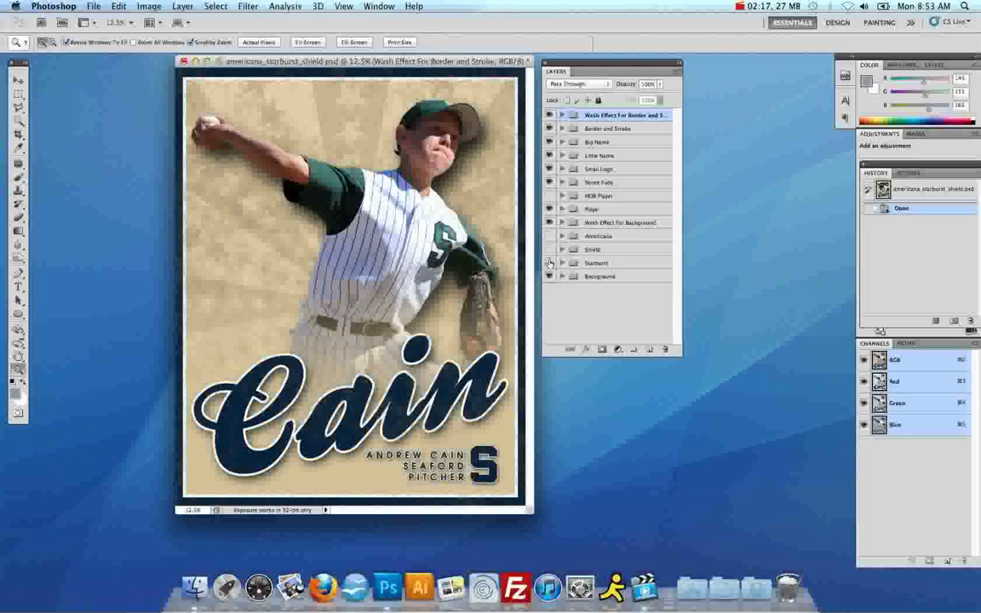
Show the Starburst group, select its green S Logo layer, and enlarge the poster window.
left_click(549, 250)
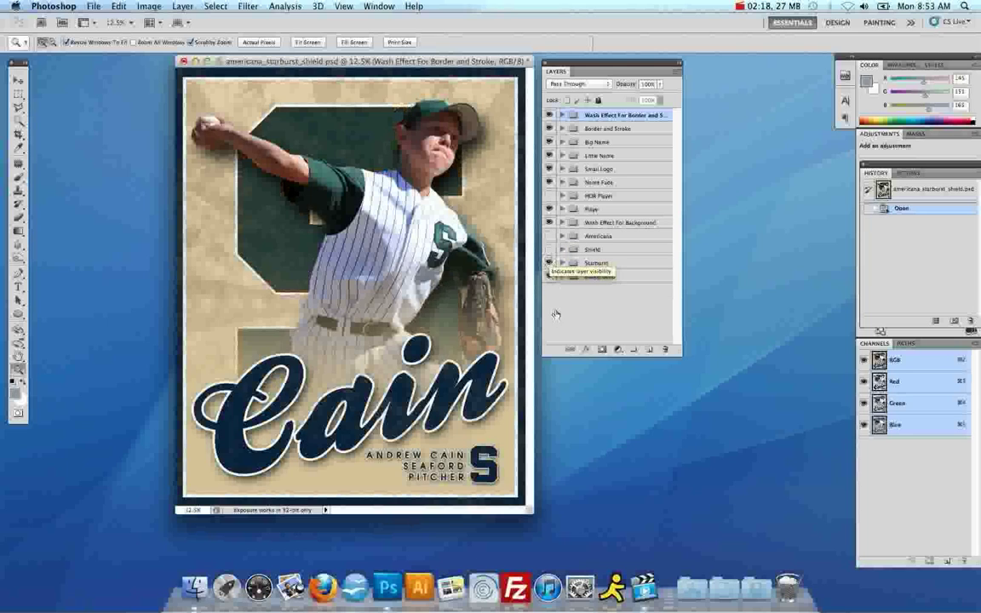
left_click(561, 263)
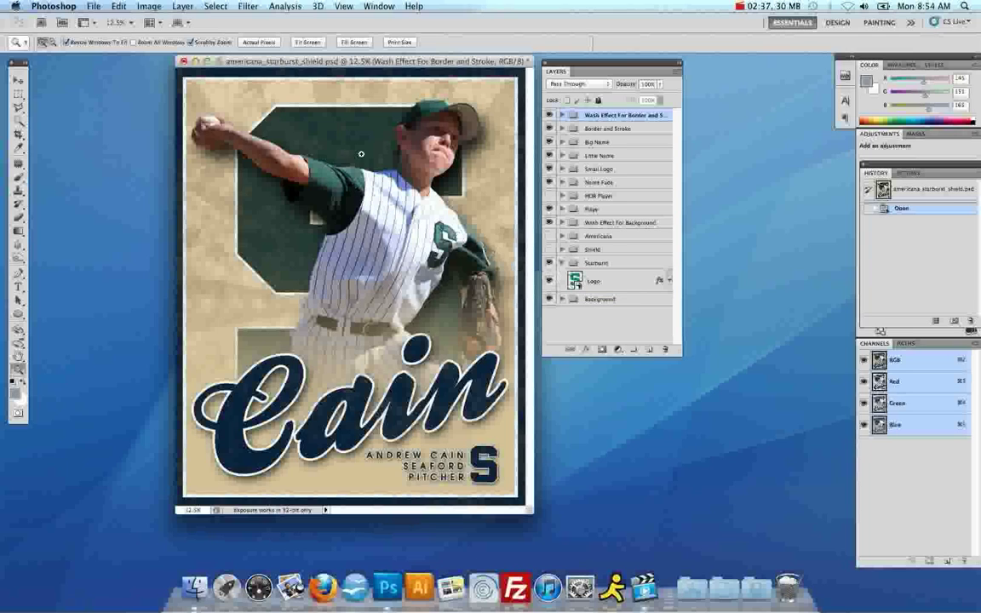
left_click(621, 291)
left_click_drag(531, 510, 602, 552)
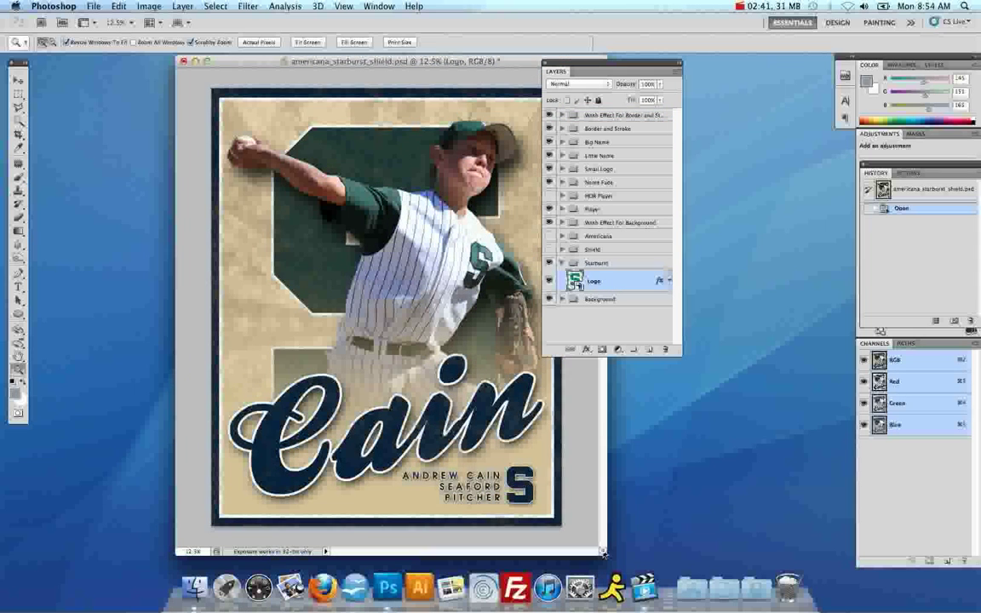
Zoom to 33.3% on Cain and select Wash Effect For Big Name in the Big Name group.
left_click(563, 265)
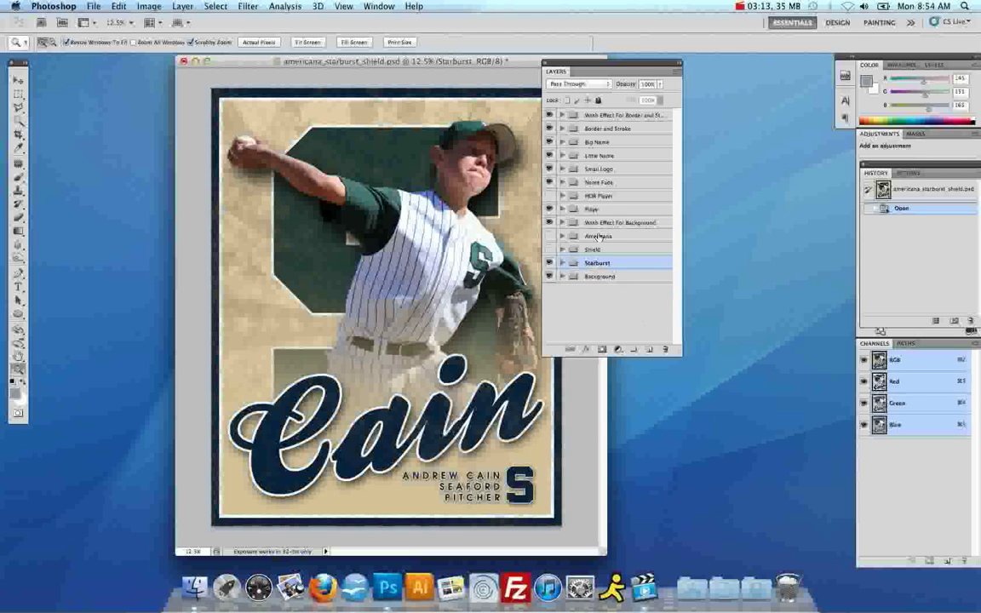
left_click(300, 377)
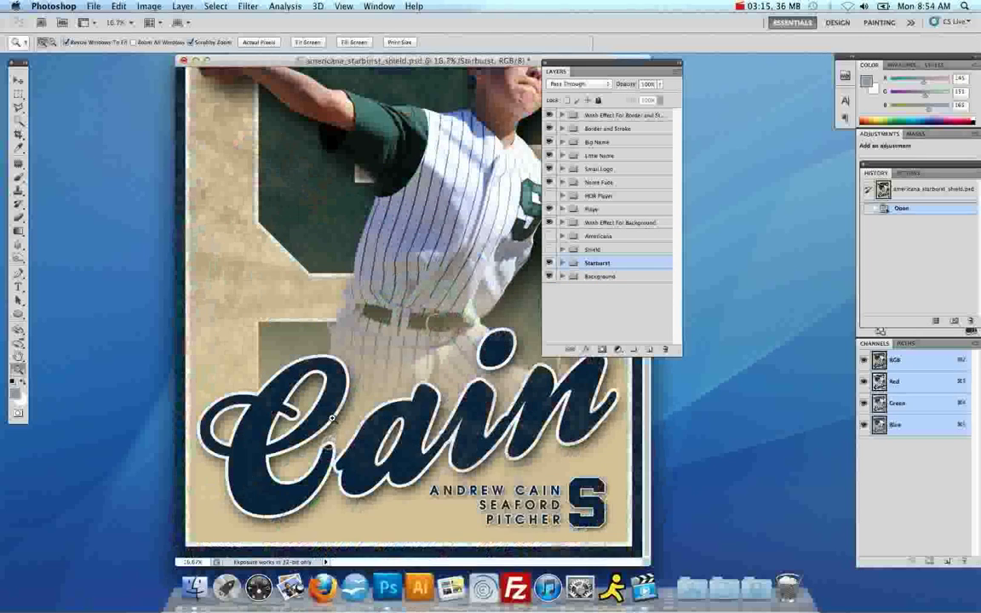
left_click(299, 377)
left_click(300, 377)
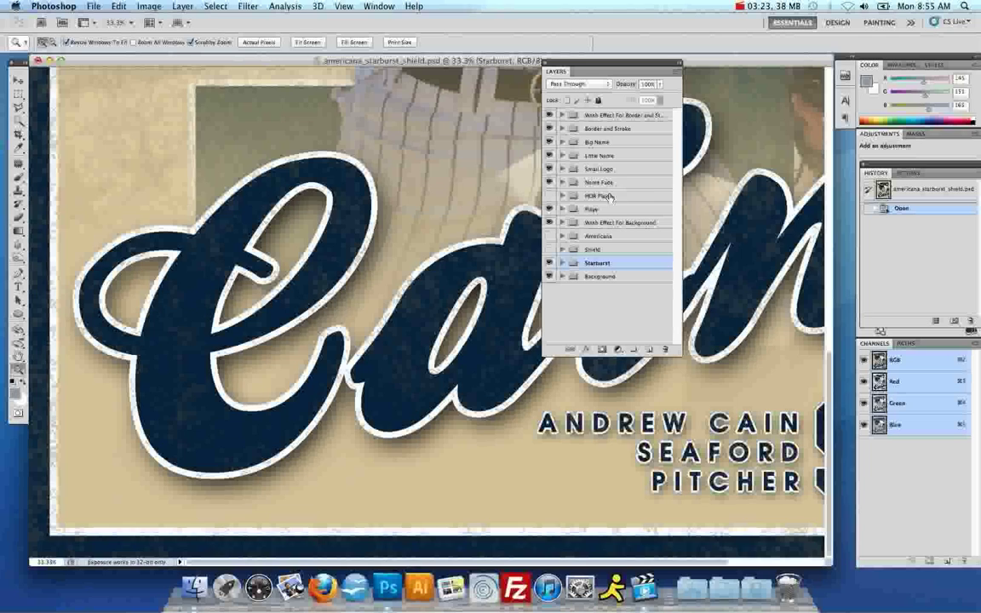
left_click(561, 142)
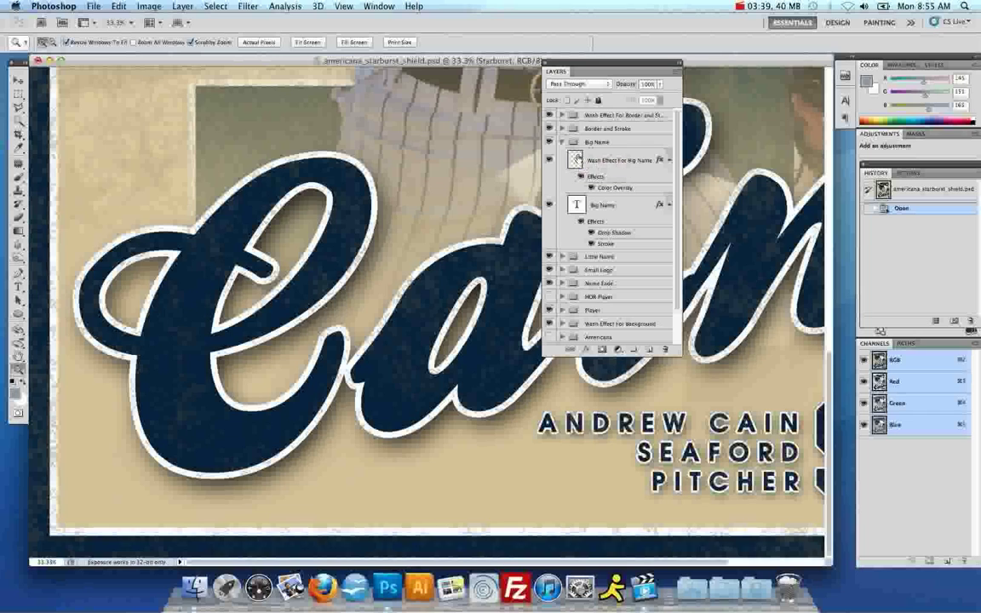
left_click(583, 159)
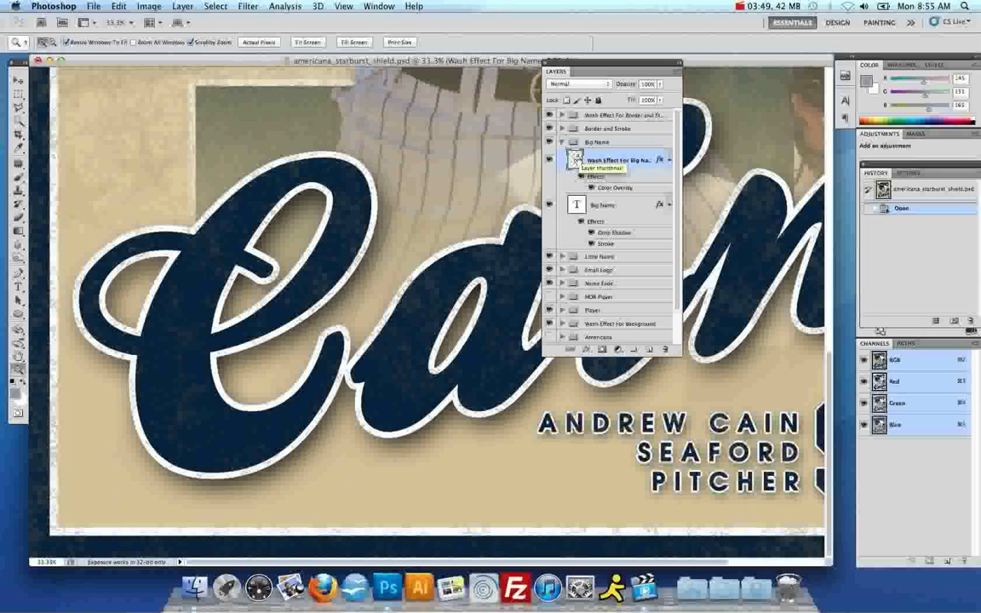
Delete the Wash Effect For Big Name layer and select the Big Name type layer.
left_click_drag(575, 159, 666, 349)
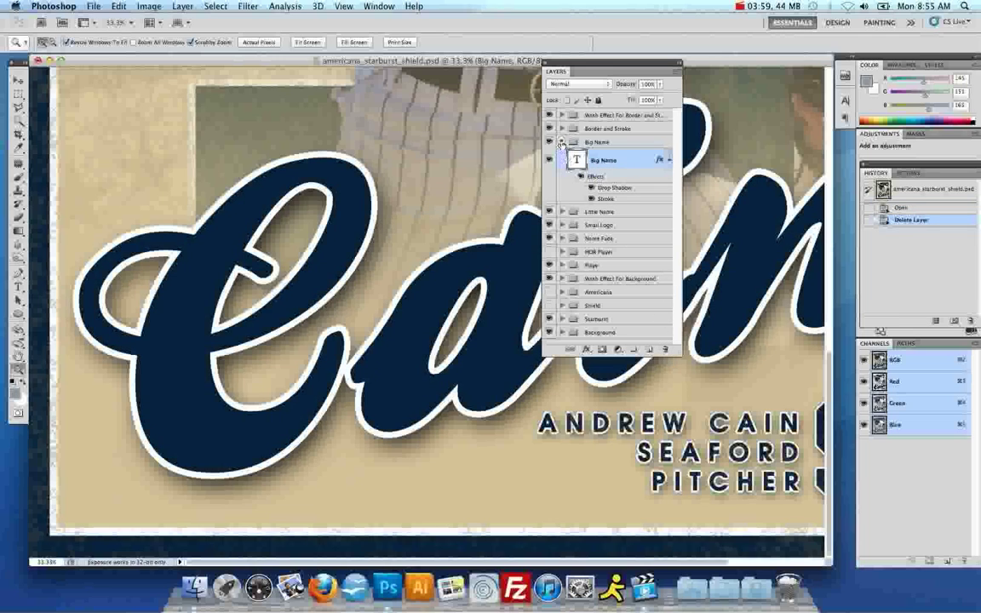
left_click(561, 142)
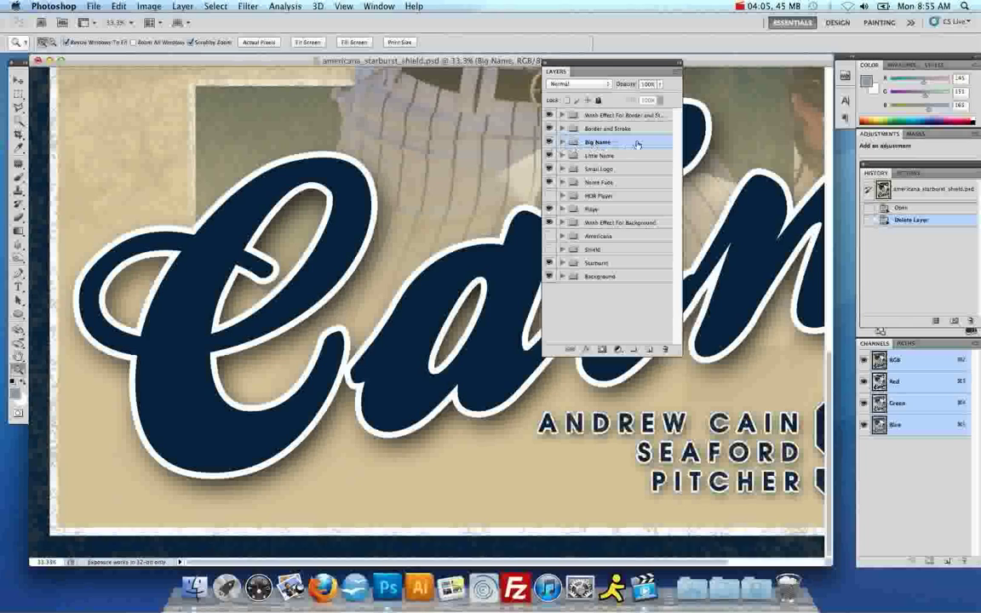
left_click(562, 142)
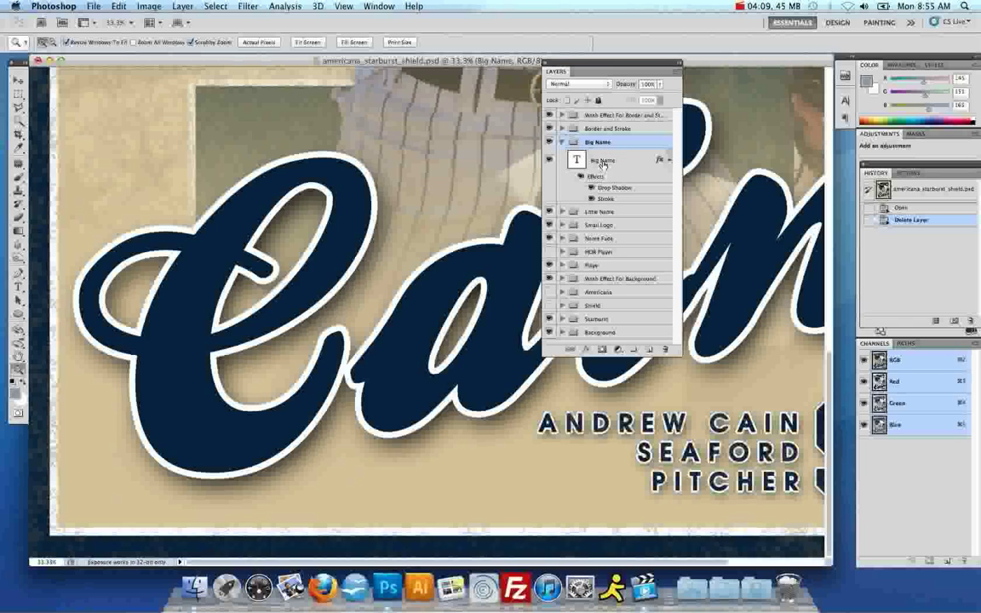
left_click(581, 161)
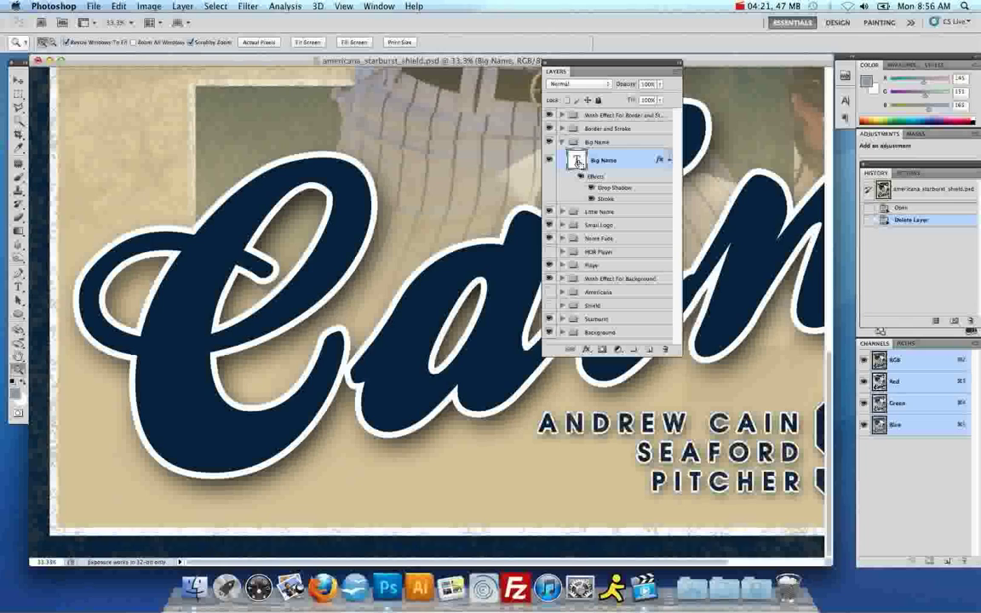
Load the Big Name lettering as a selection and zoom to 50% on Cain.
left_click(577, 161, "super")
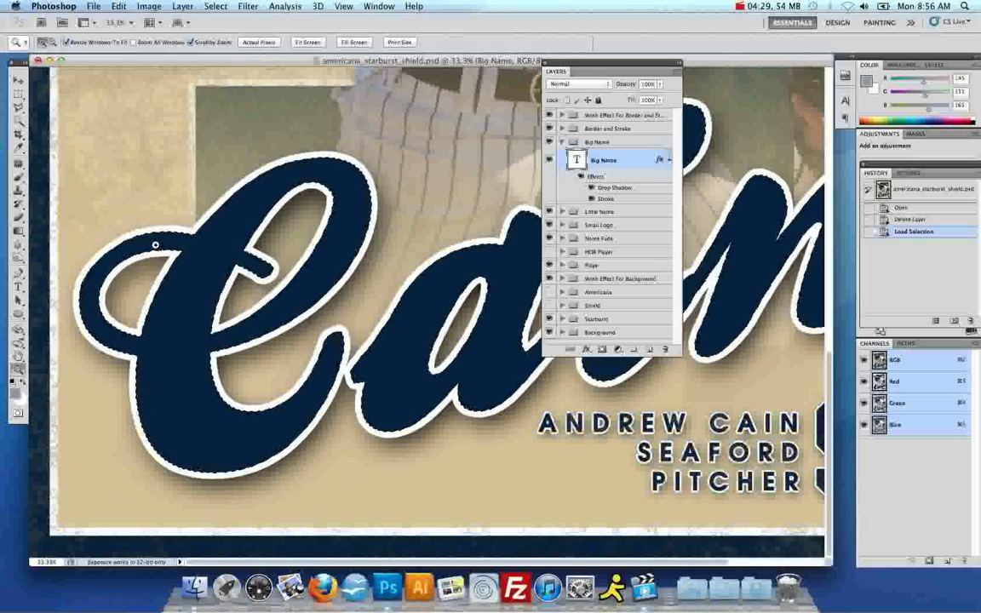
left_click(155, 245)
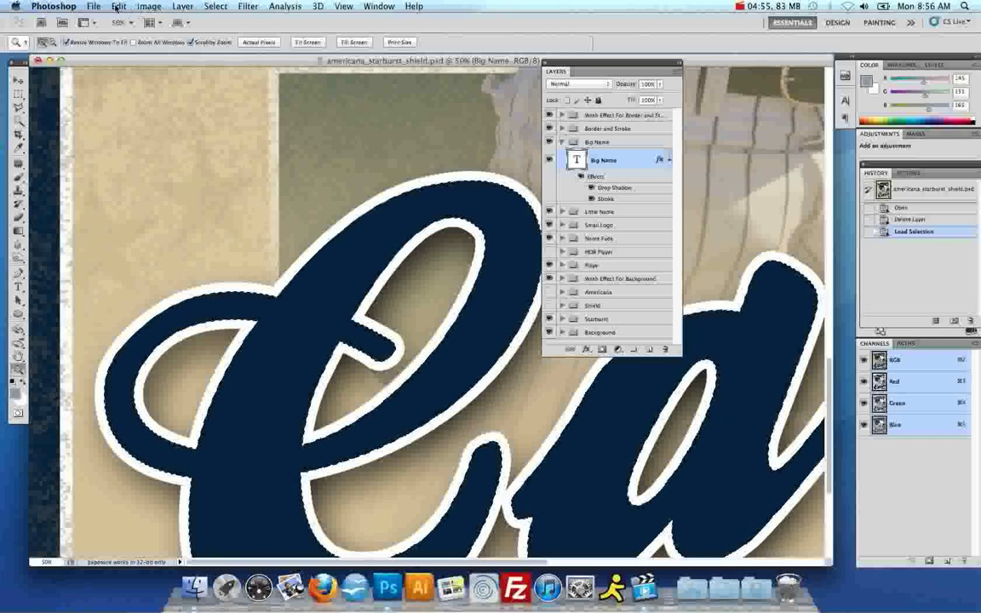
Expand the Cain selection by 27 pixels, then undo the expansion.
left_click(218, 7)
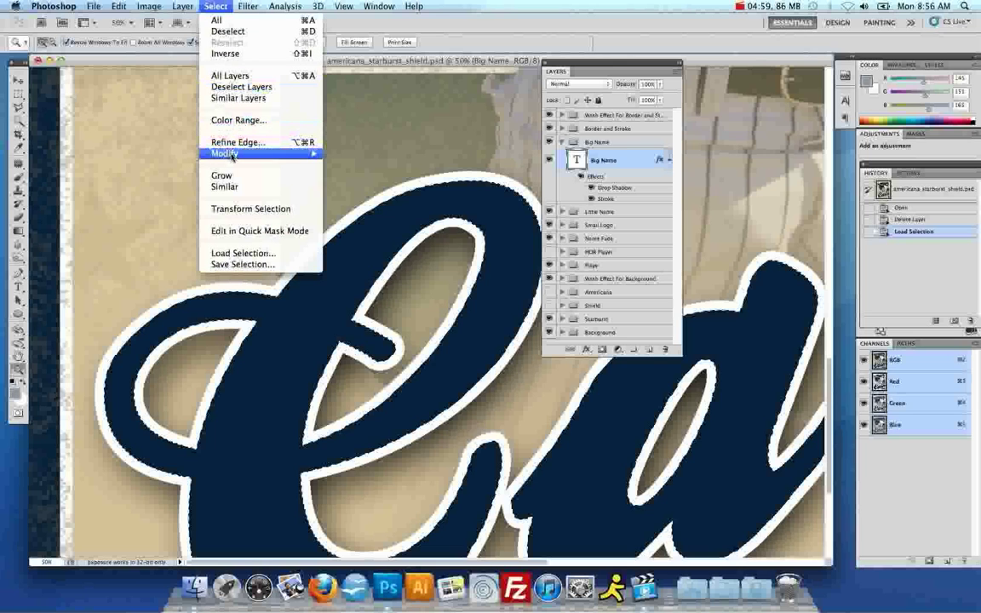
mouse_move(231, 155)
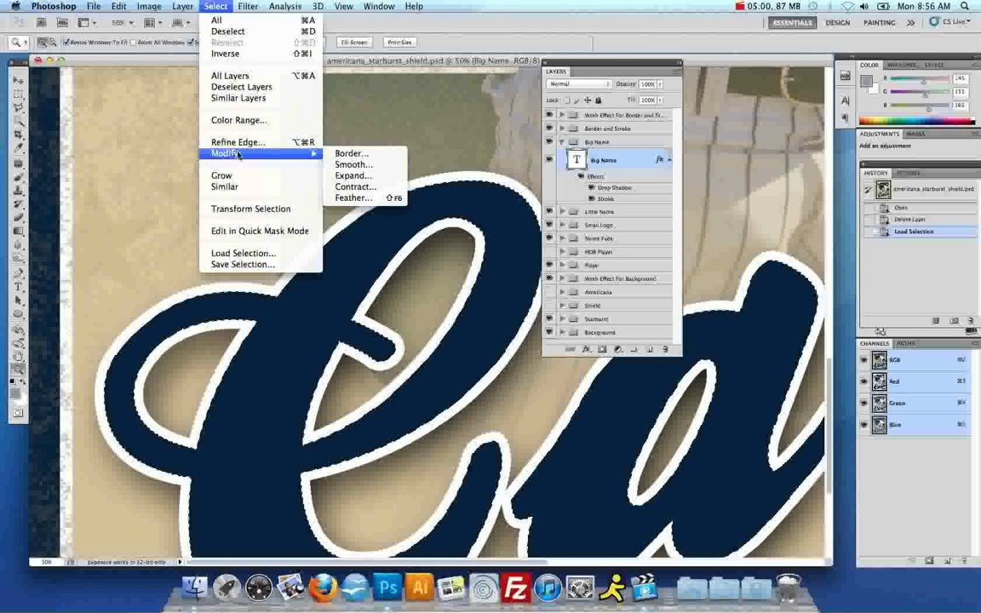
left_click(356, 176)
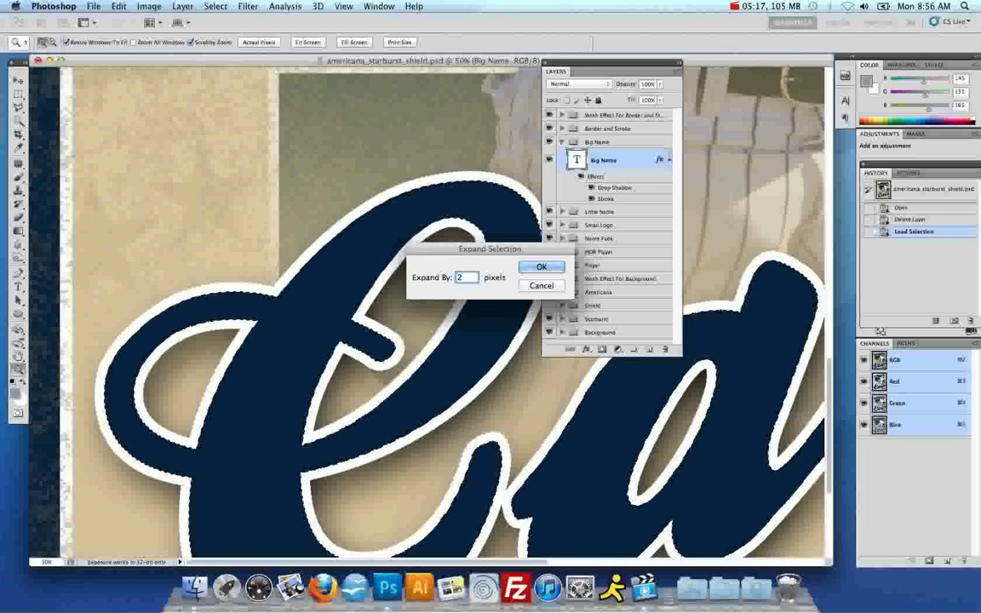
type("7")
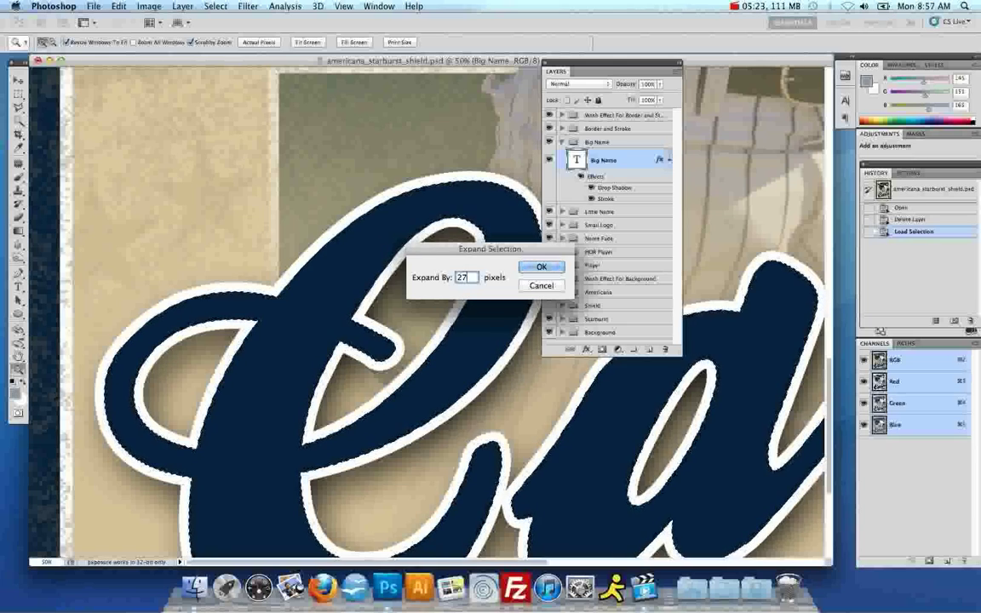
key("Return")
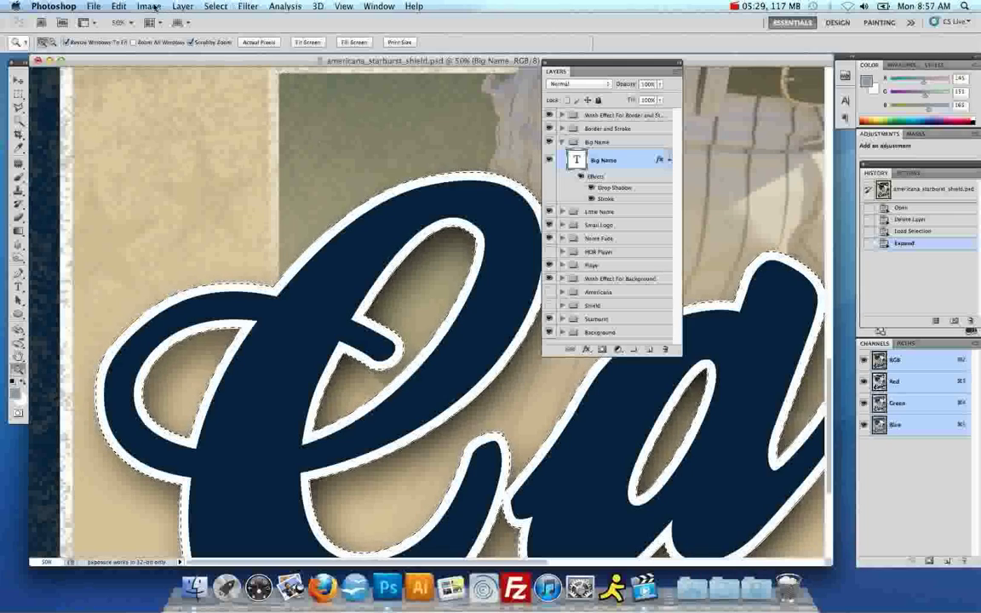
left_click(120, 7)
left_click(136, 19)
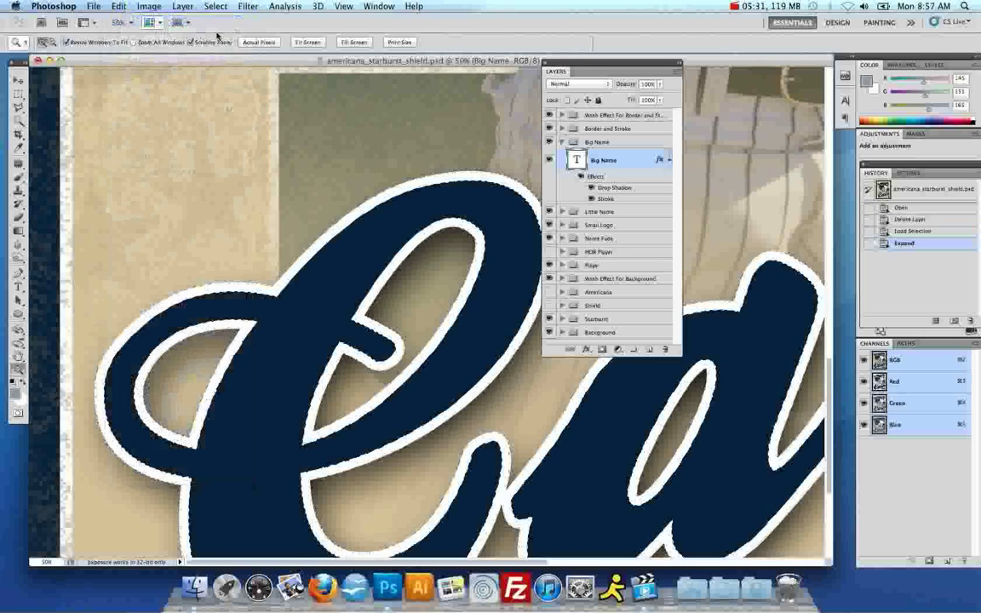
Expand the Cain selection by 28 pixels instead.
left_click(214, 6)
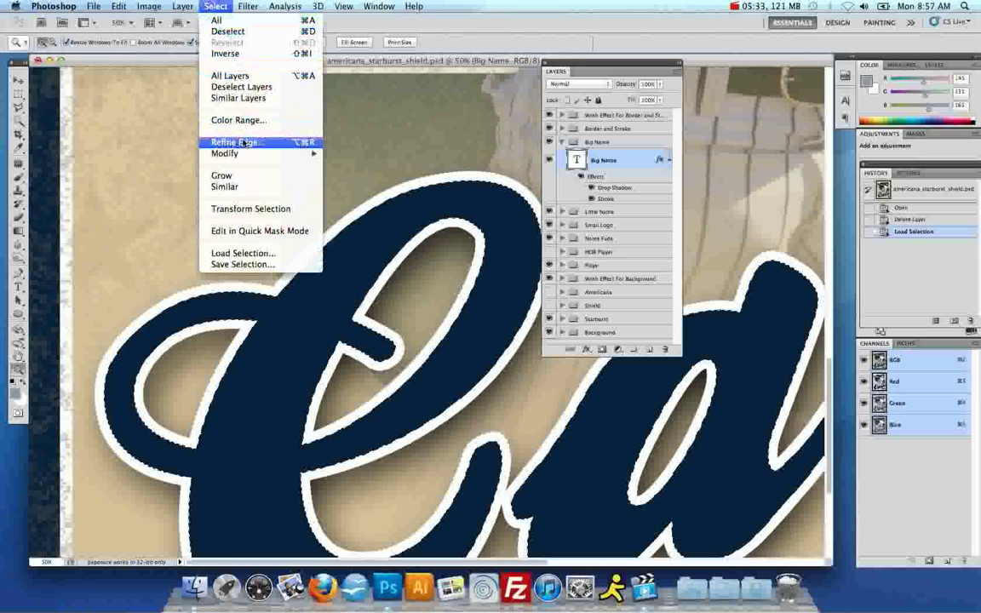
mouse_move(234, 153)
left_click(352, 176)
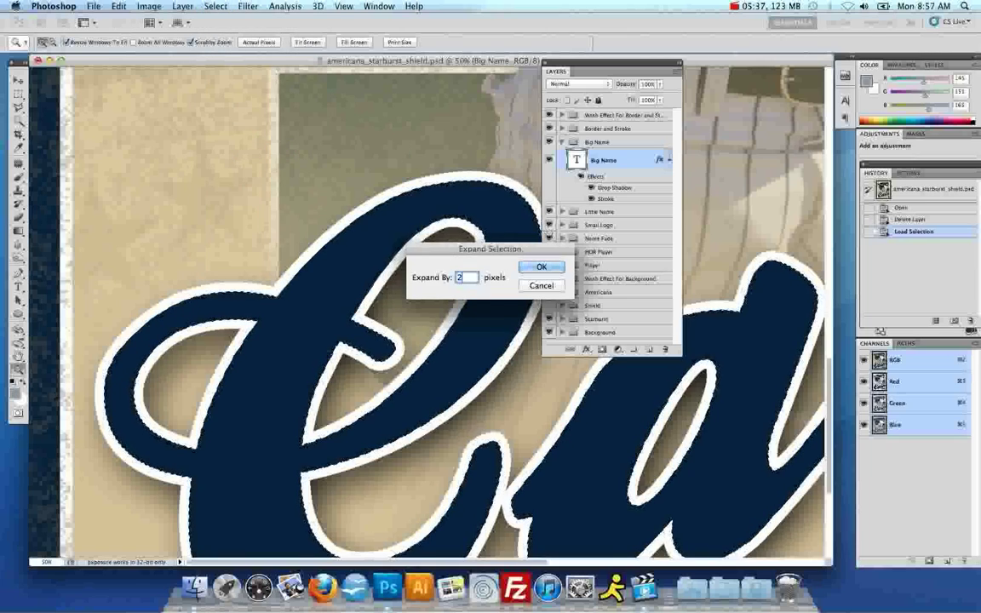
type("28")
key("Return")
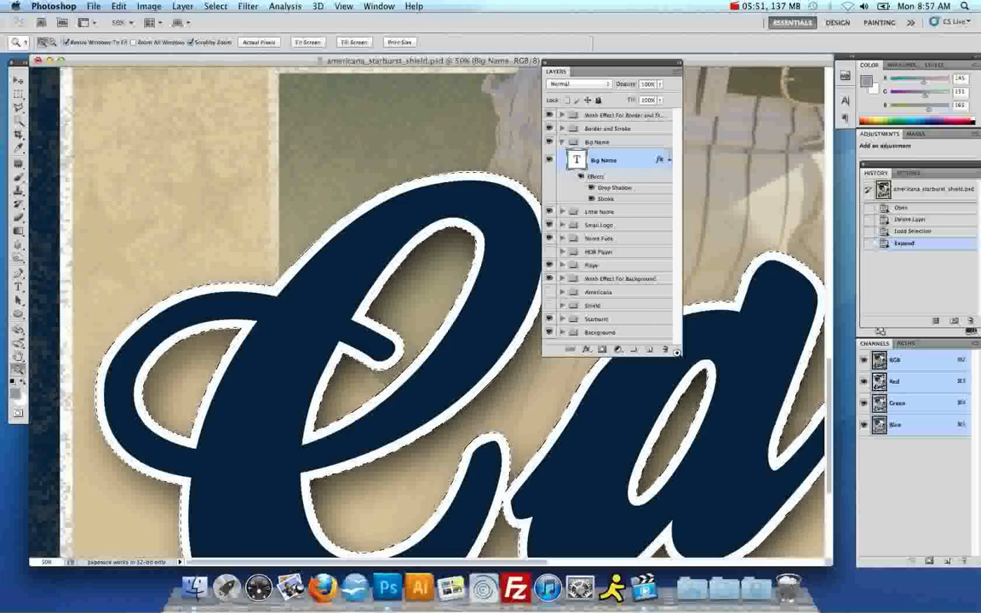
Enlarge the Layers panel, expand Wash Effect For Background, and select its texture layer.
left_click_drag(676, 352, 740, 422)
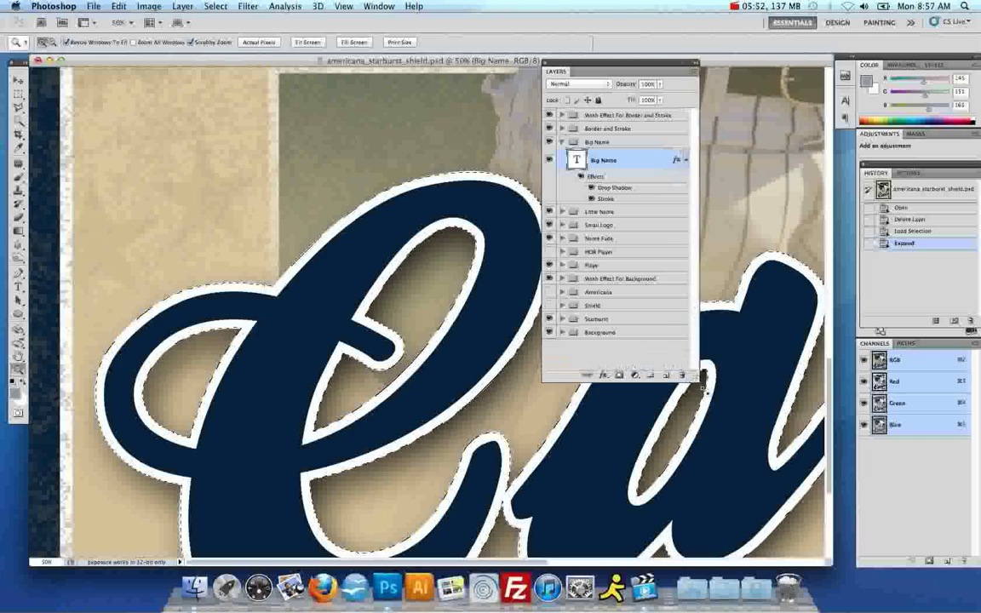
left_click(596, 279)
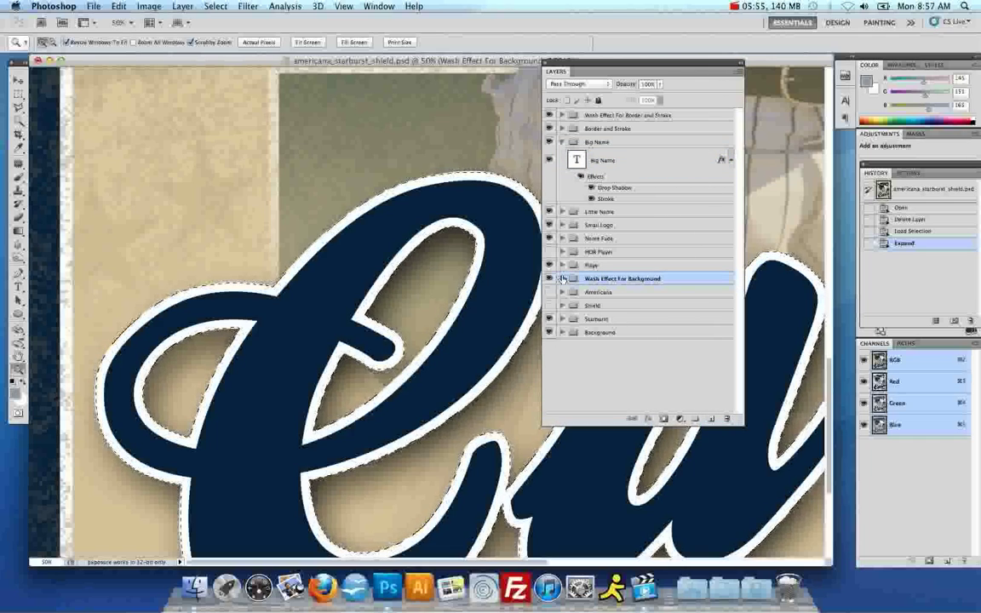
left_click(562, 279)
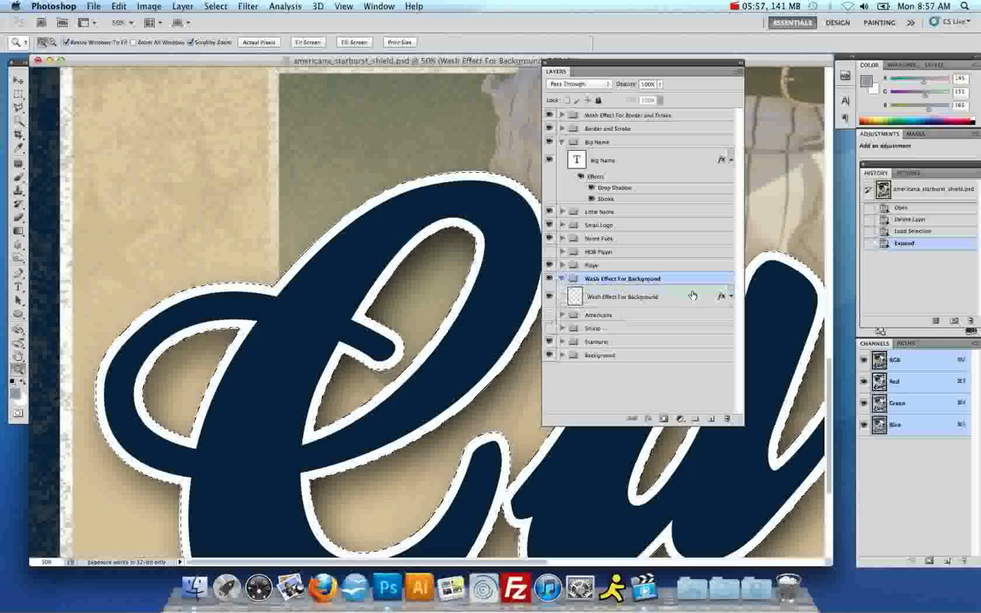
left_click(627, 298)
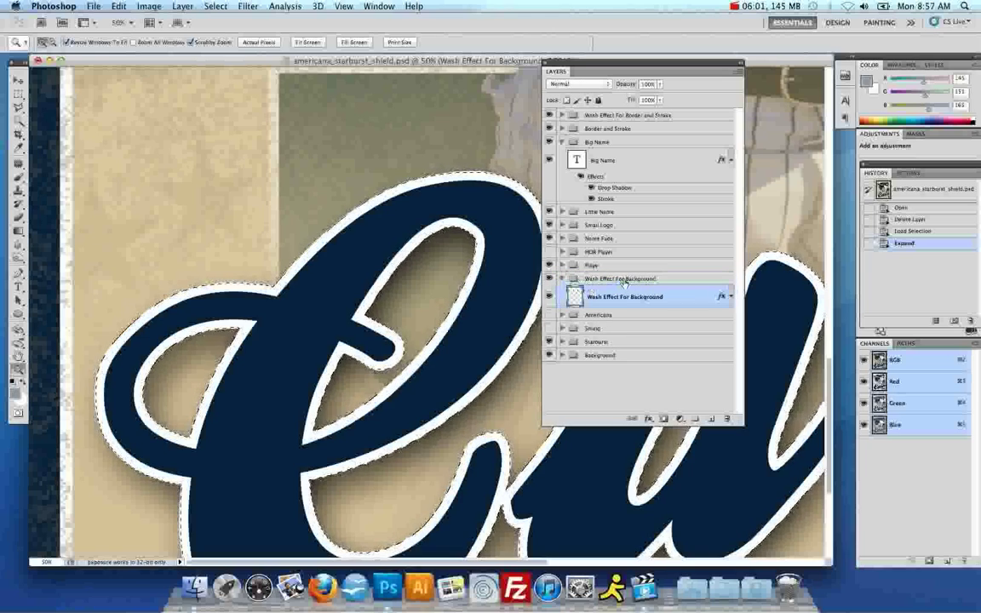
left_click(562, 280)
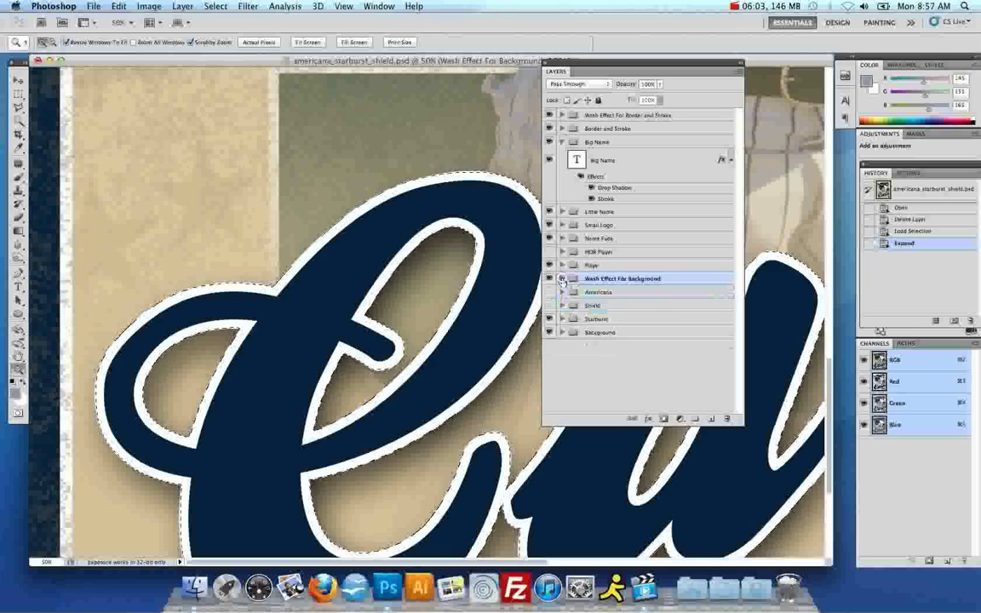
left_click(562, 279)
left_click(561, 279)
left_click(562, 279)
left_click(647, 297)
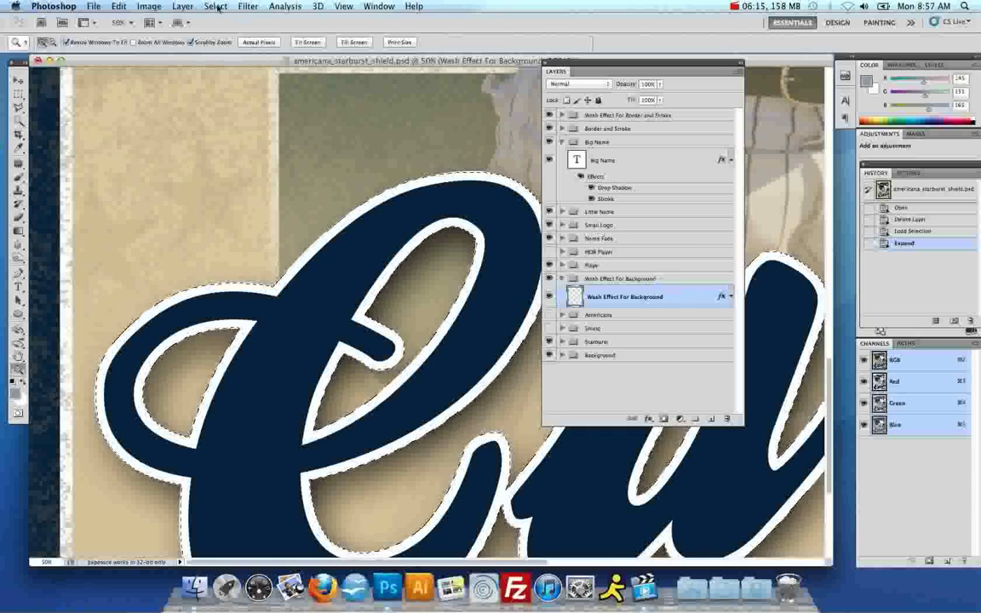
Copy the selected wash texture to a new Layer 1 with Layer via Copy.
left_click(186, 6)
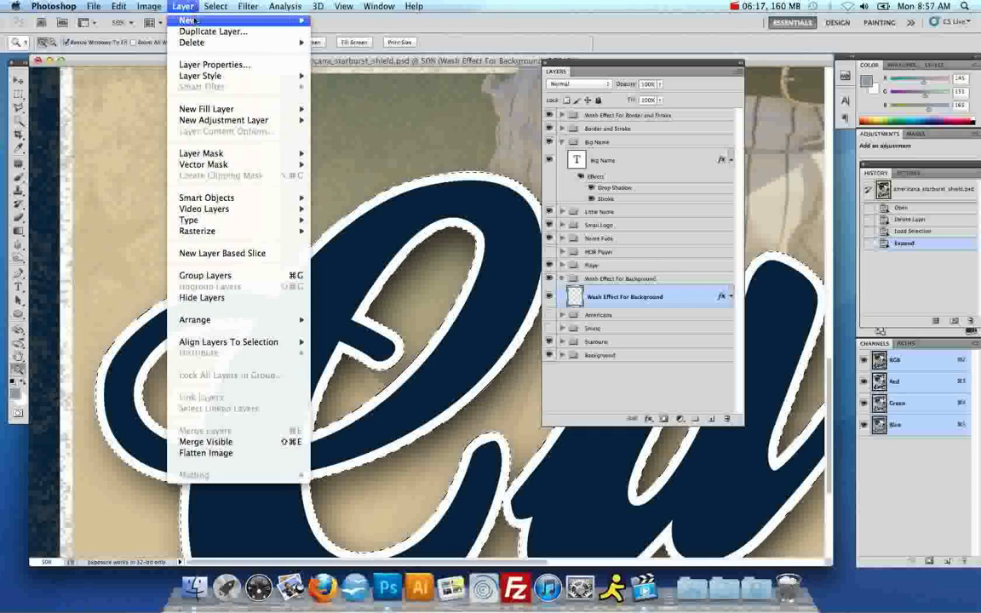
mouse_move(177, 22)
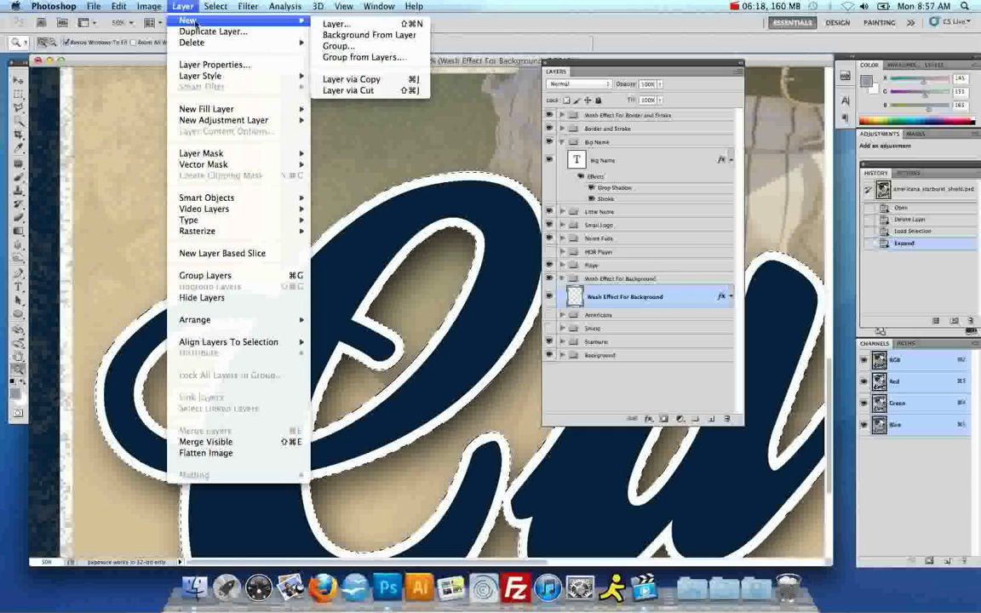
left_click(349, 79)
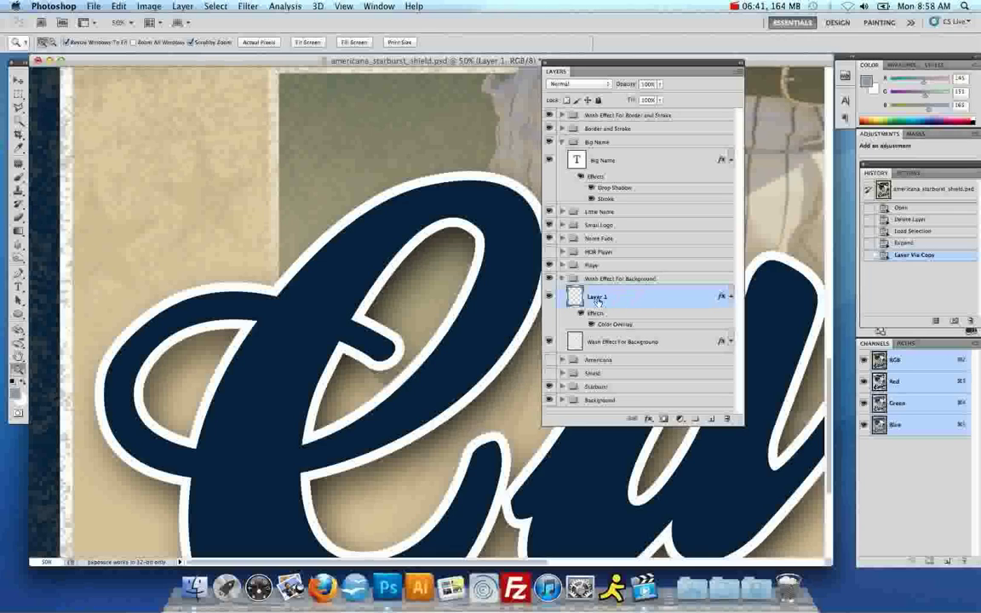
Rename Layer 1 to 'Wash Effect For Big Name', fixing typos along the way.
double_click(598, 298)
type("Wall")
key("BackSpace")
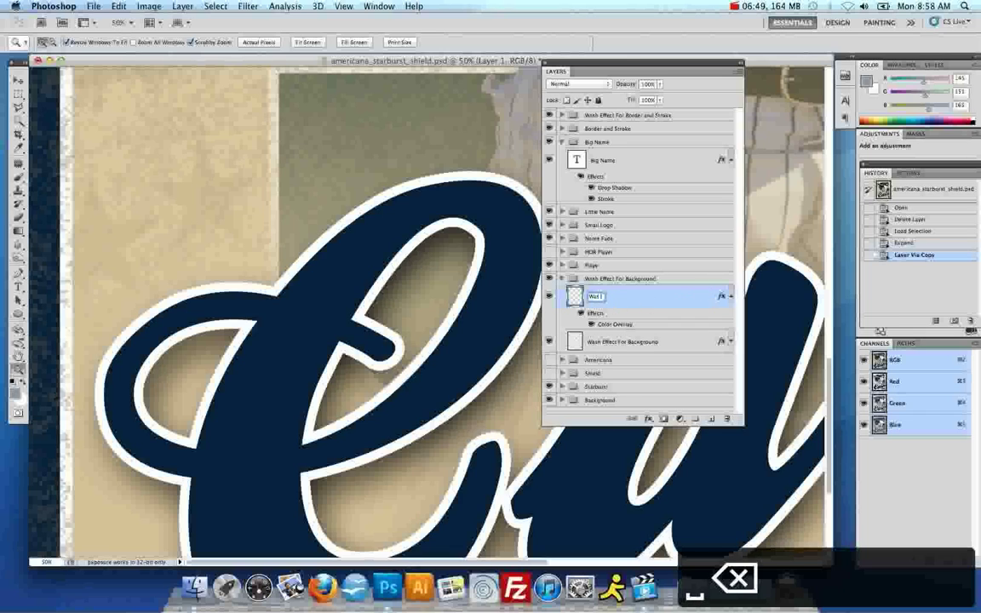
type("Effect For Le")
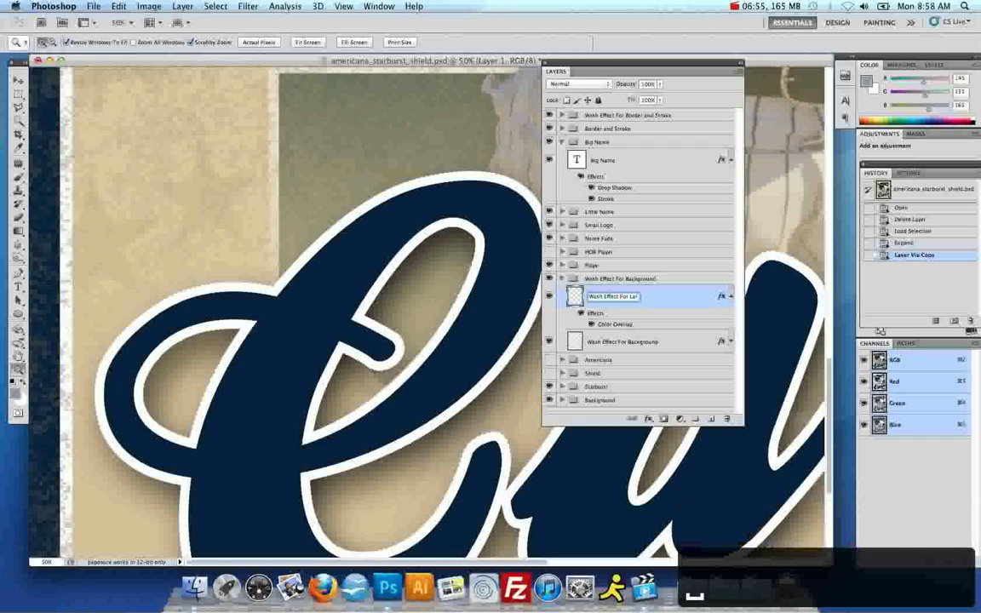
key("BackSpace")
key("BackSpace")
key("BackSpace")
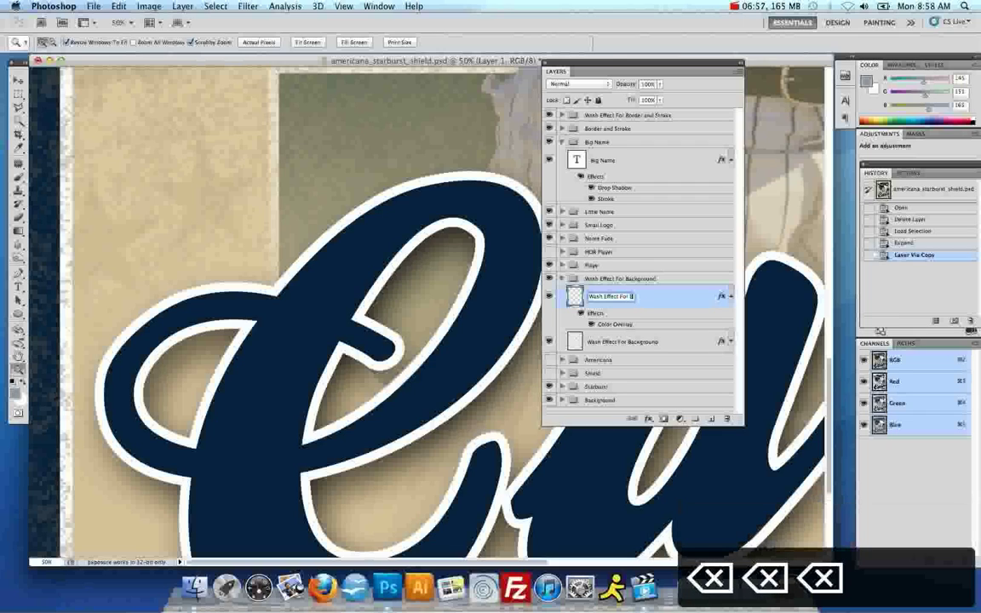
type("Big Name")
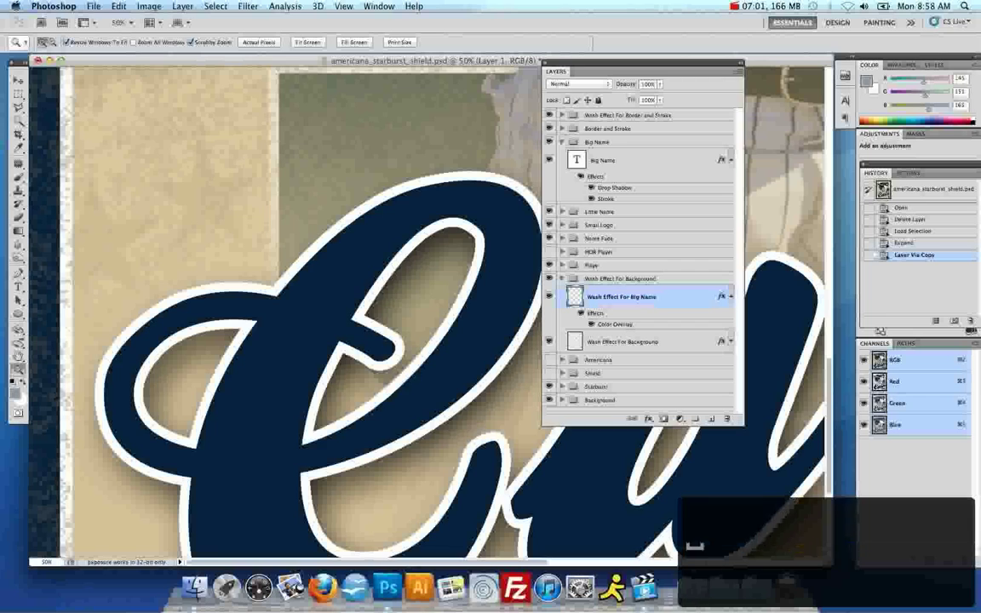
key("Return")
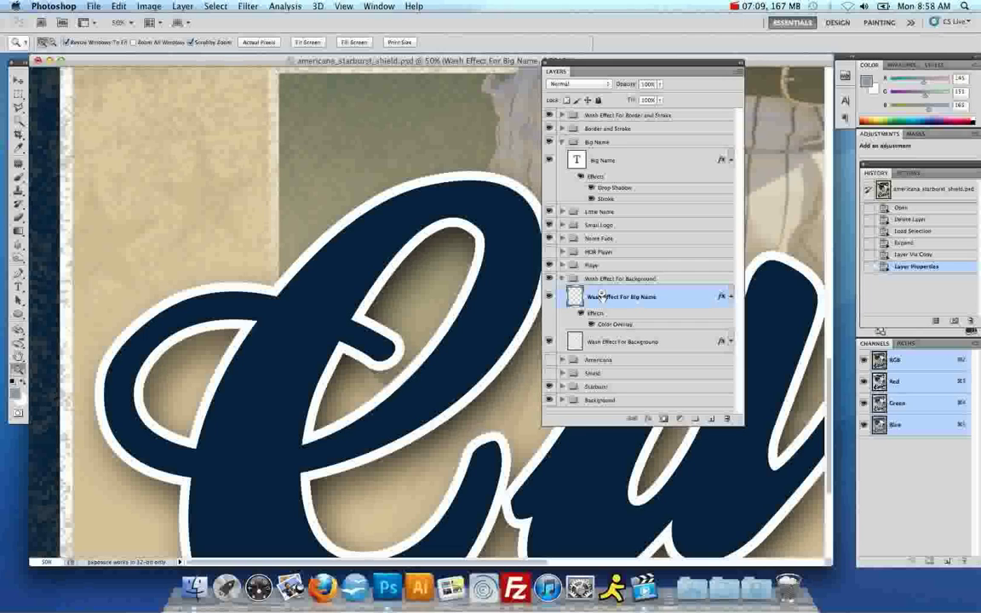
Move the Wash Effect For Big Name layer into the Big Name group above the Cain text.
left_click_drag(600, 295, 603, 146)
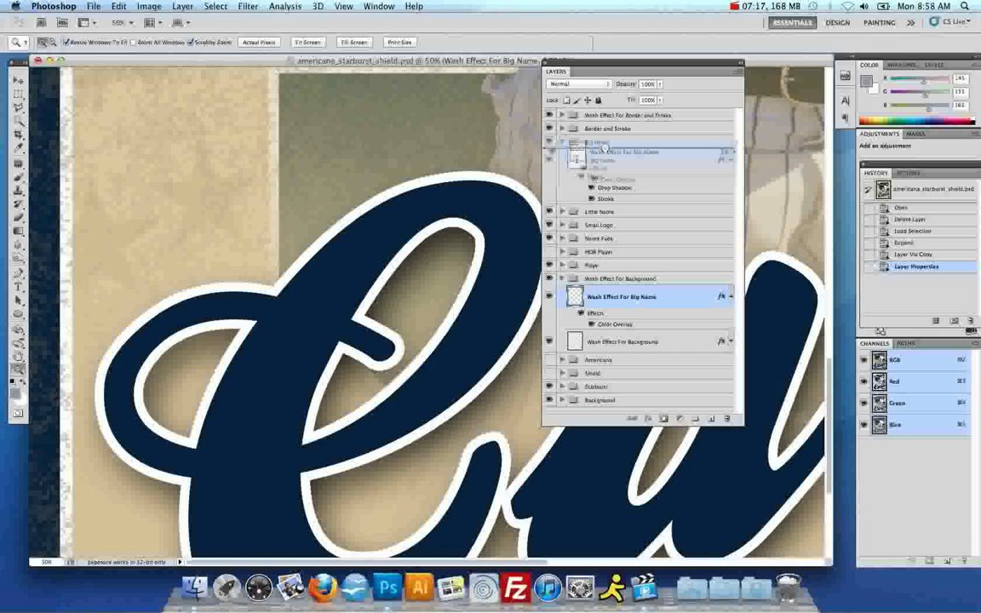
left_click_drag(603, 146, 605, 148)
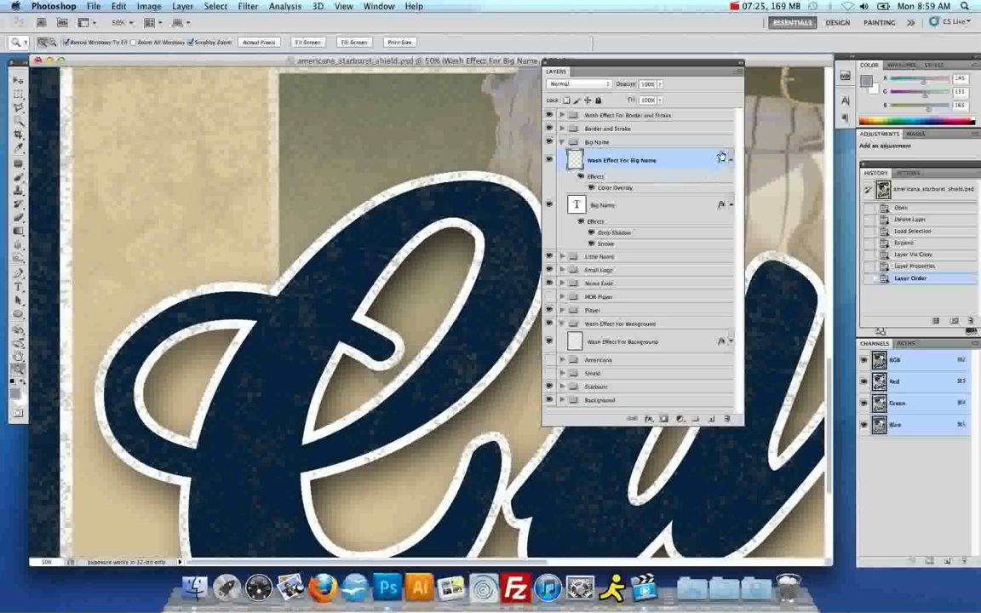
double_click(626, 189)
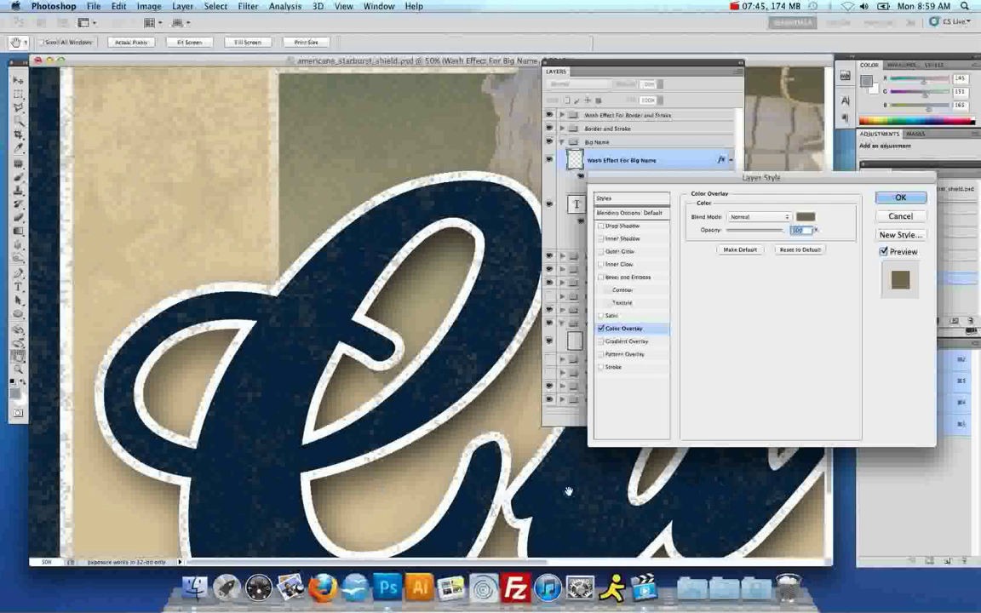
left_click(805, 216)
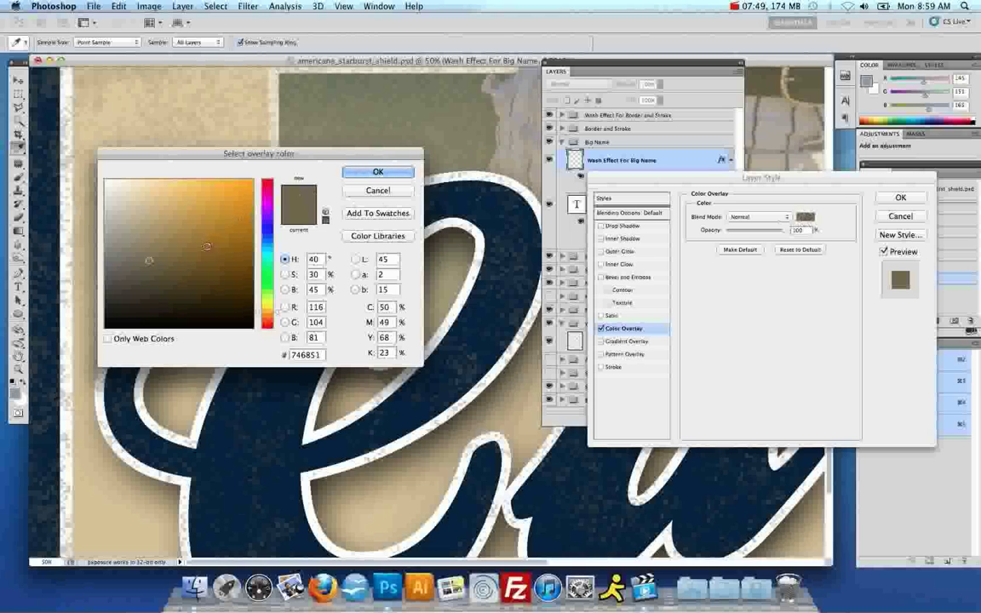
left_click(252, 181)
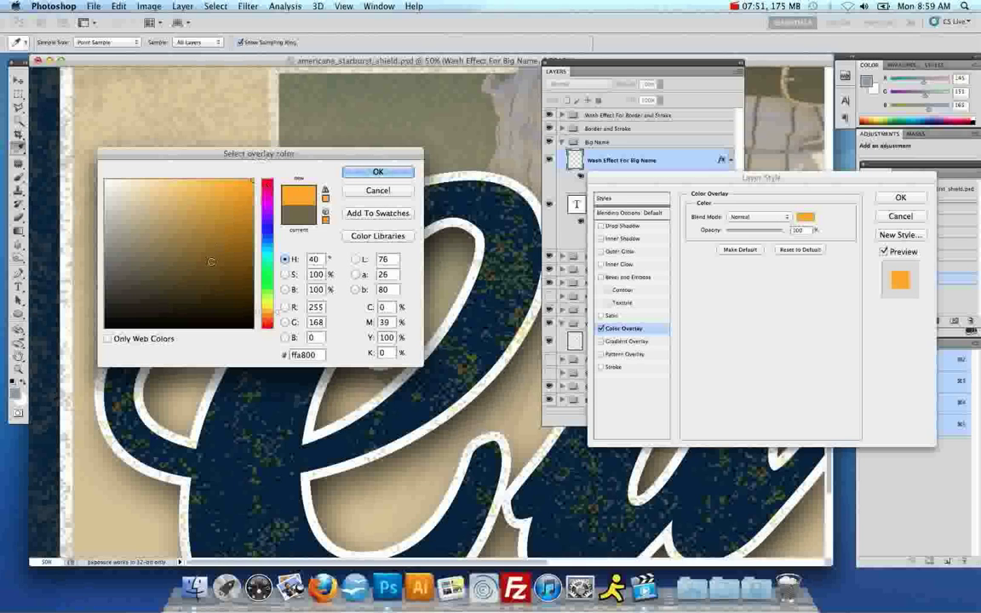
left_click(210, 278)
left_click(237, 297)
left_click(144, 287)
left_click(223, 311)
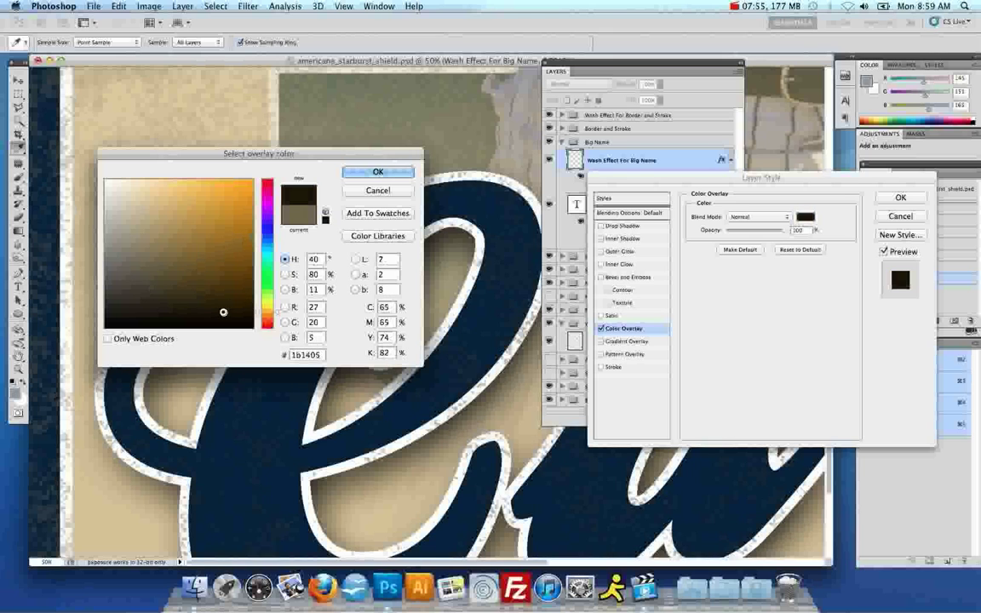
left_click(134, 224)
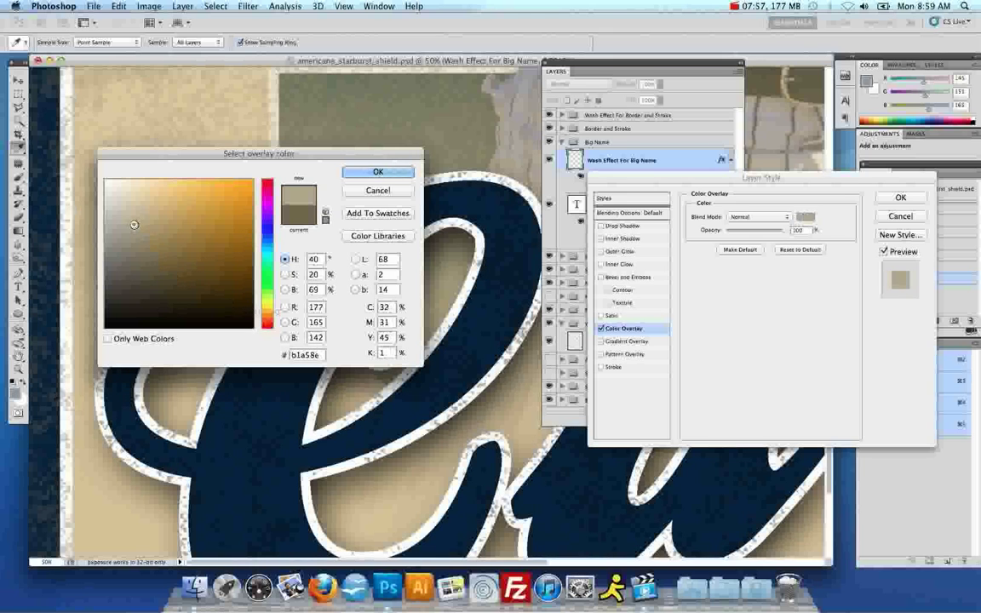
left_click(113, 241)
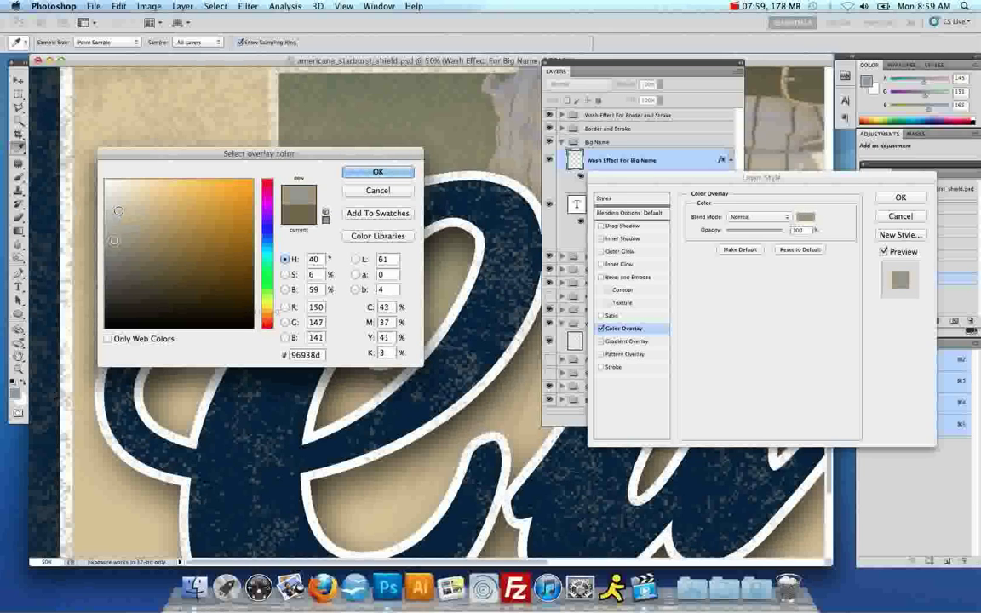
left_click(119, 196)
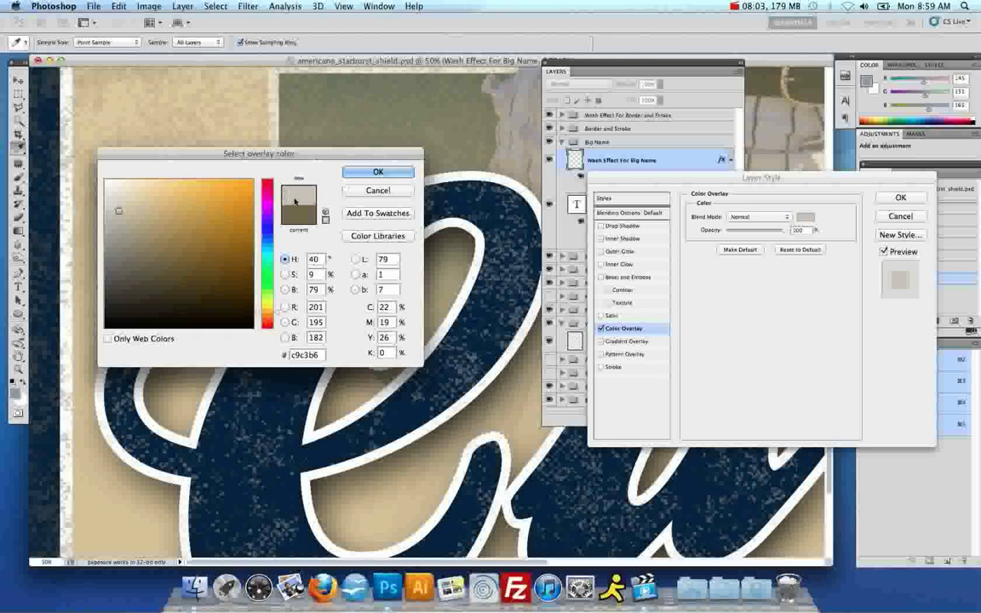
left_click(141, 235)
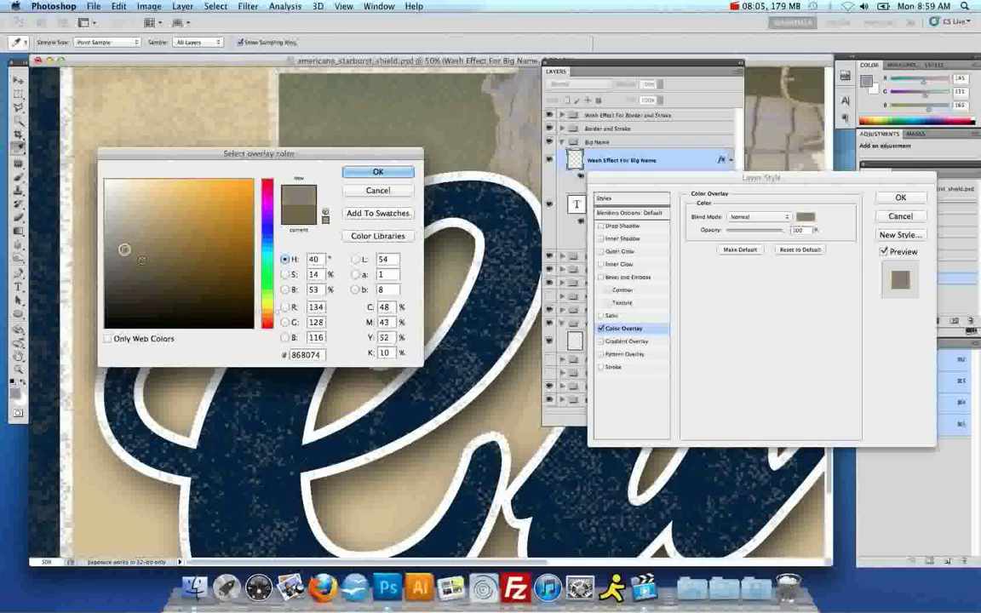
left_click(151, 264)
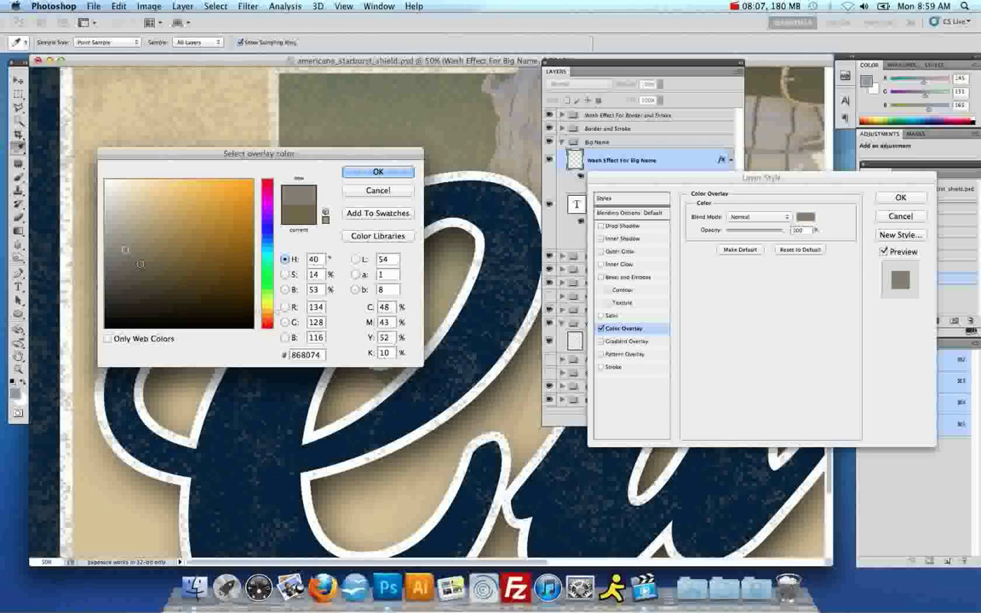
left_click(136, 260)
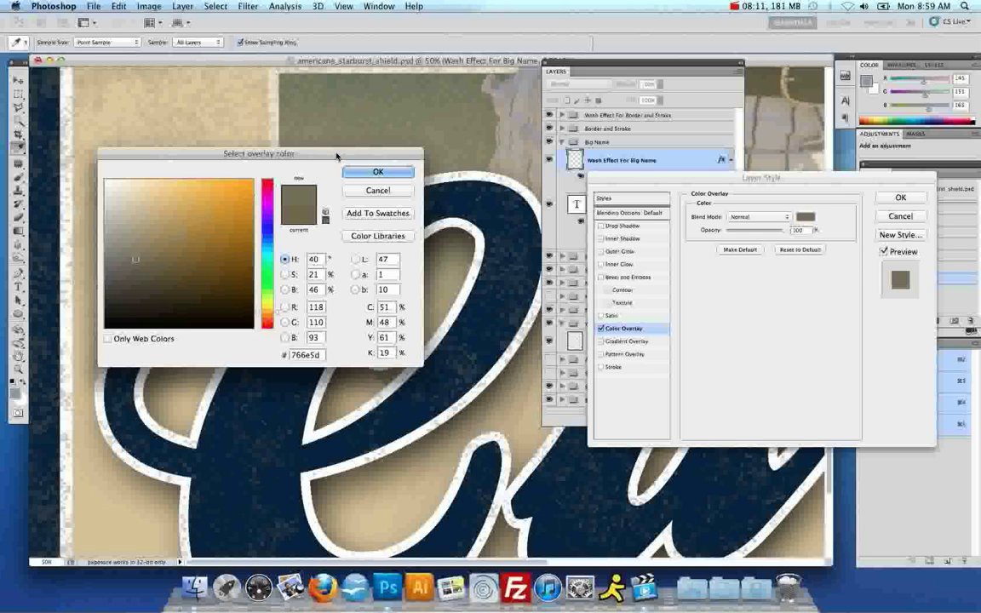
left_click(385, 192)
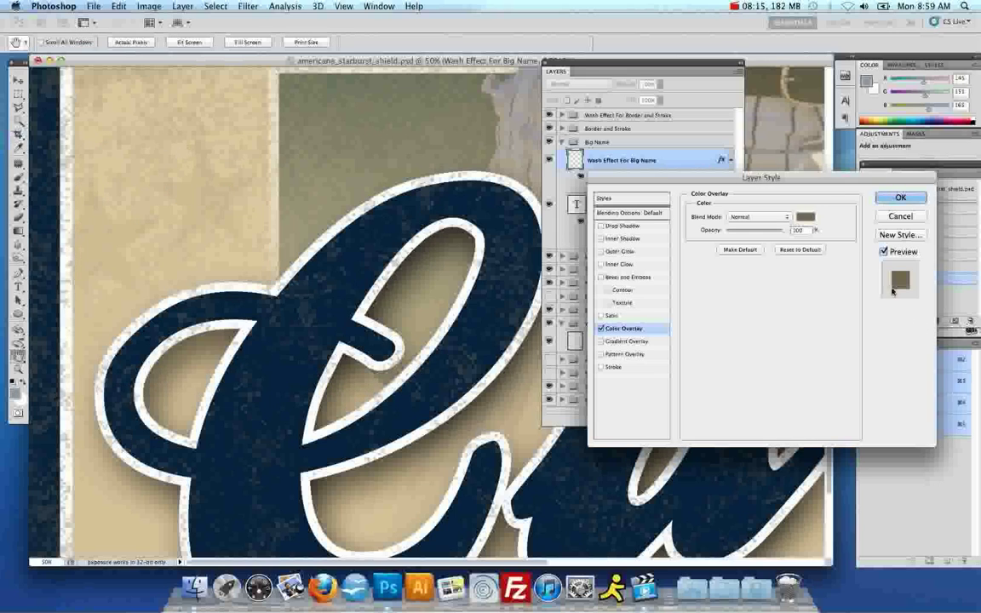
left_click(909, 220)
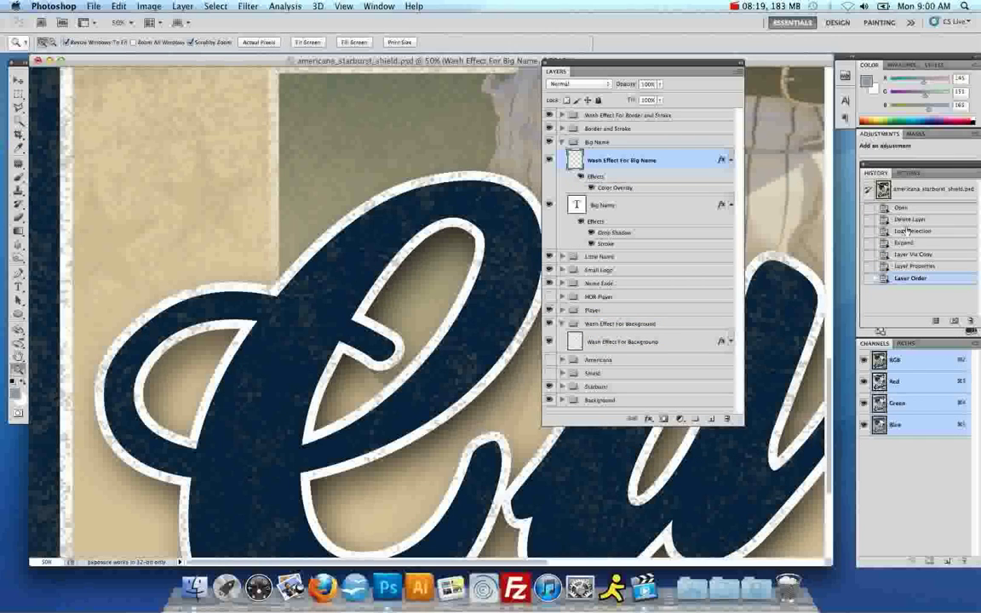
Collapse the Big Name and Wash Effect For Background groups in the Layers panel.
left_click(562, 142)
left_click(549, 208)
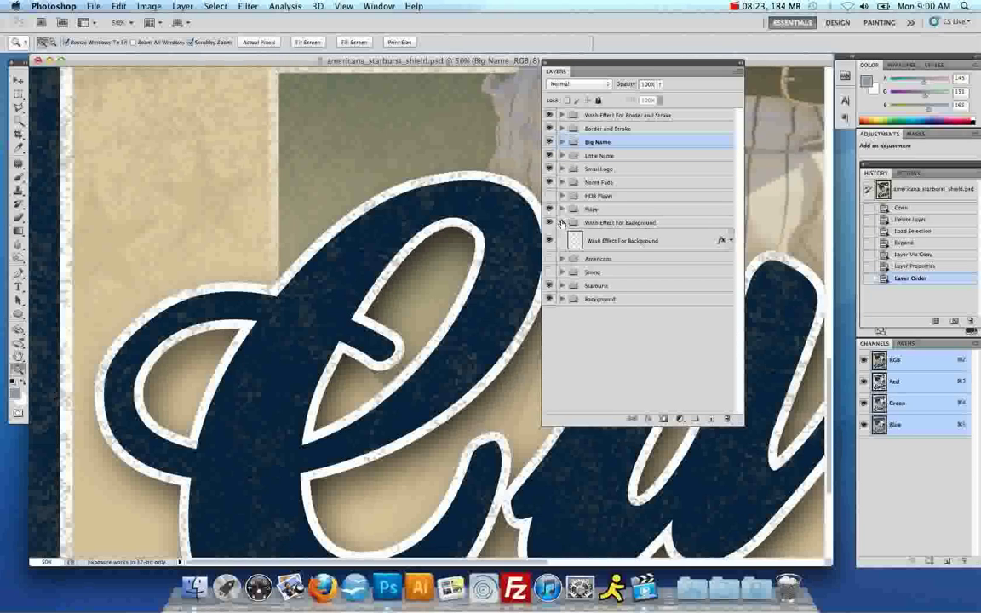
left_click(561, 222)
scroll(717, 468, "down", 3)
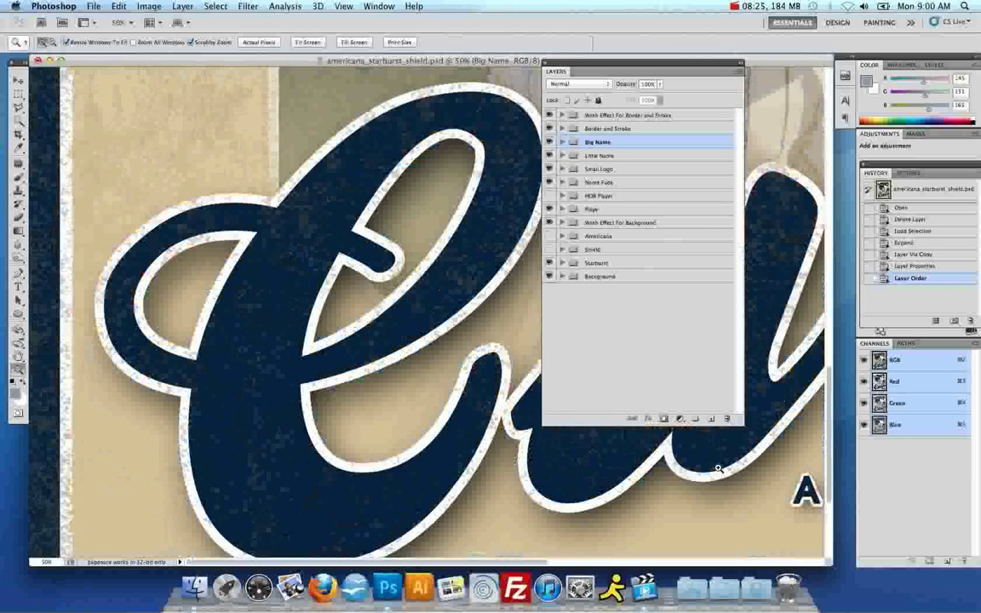
scroll(718, 468, "down", 4)
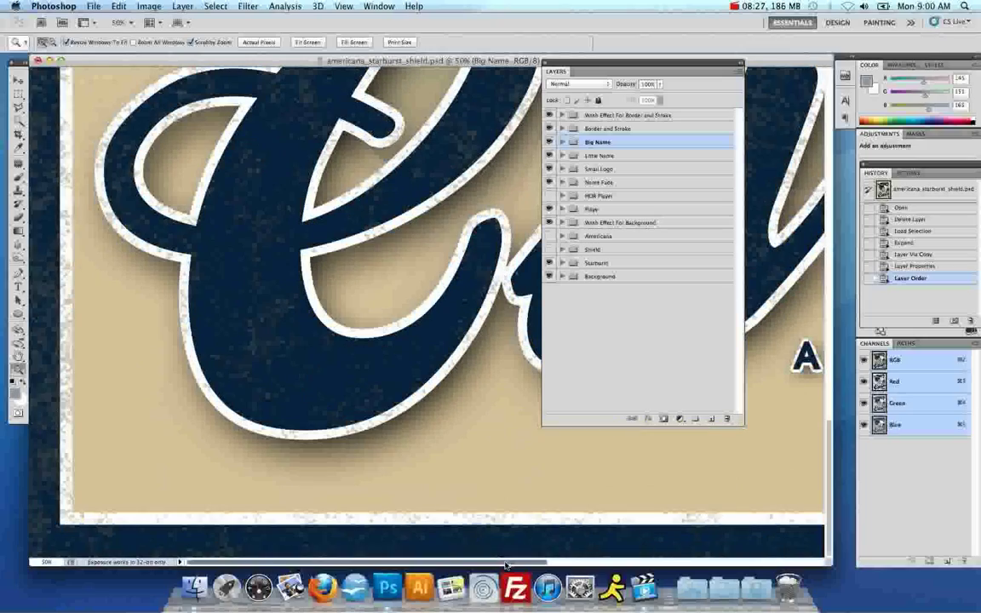
left_click_drag(506, 565, 790, 565)
left_click_drag(689, 64, 187, 77)
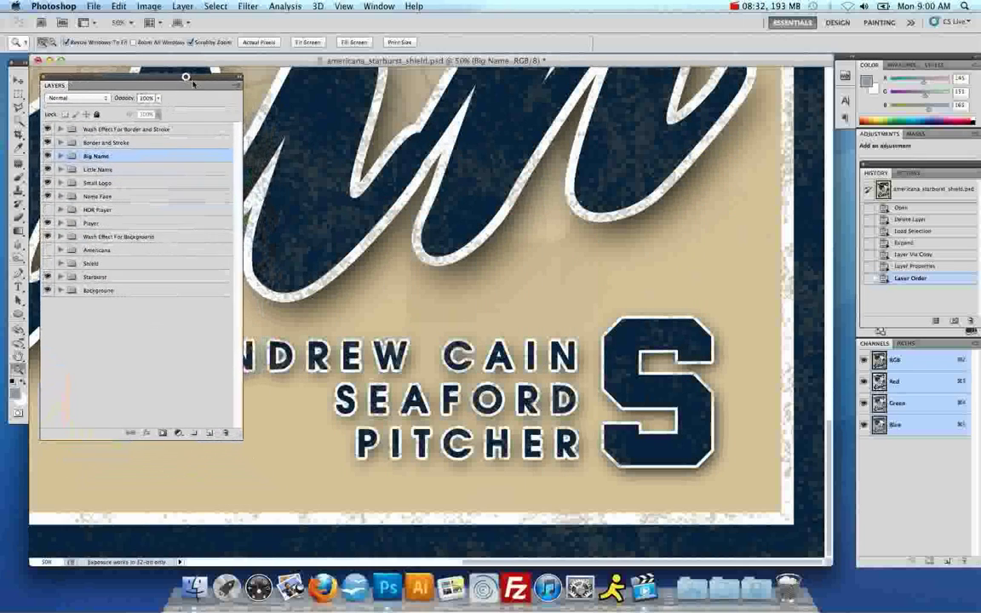
Zoom out to 12.5% and place the poster window beside the Layers panel.
left_click(647, 339, "alt")
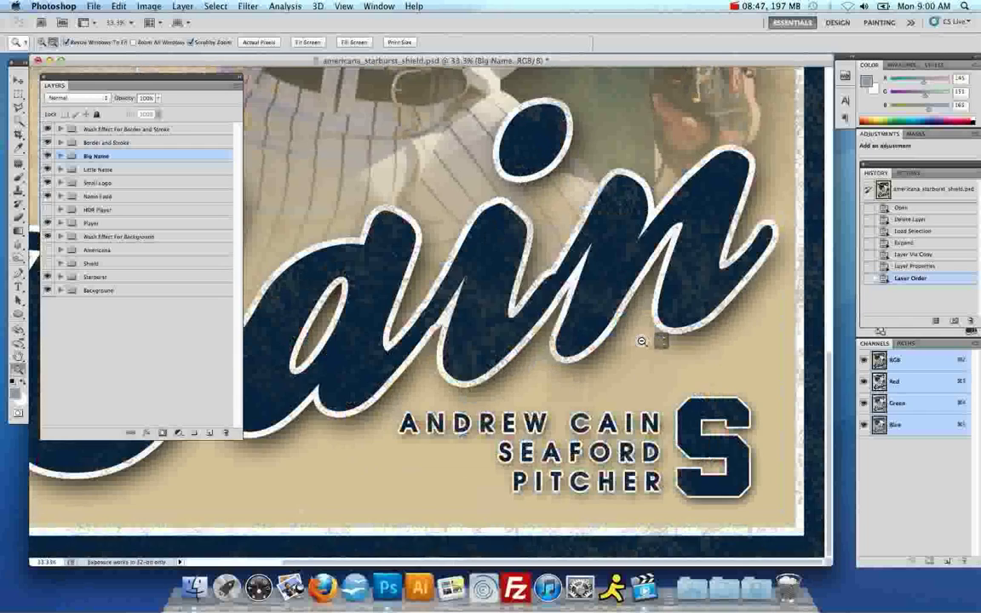
left_click(647, 339, "alt")
left_click(502, 269, "alt")
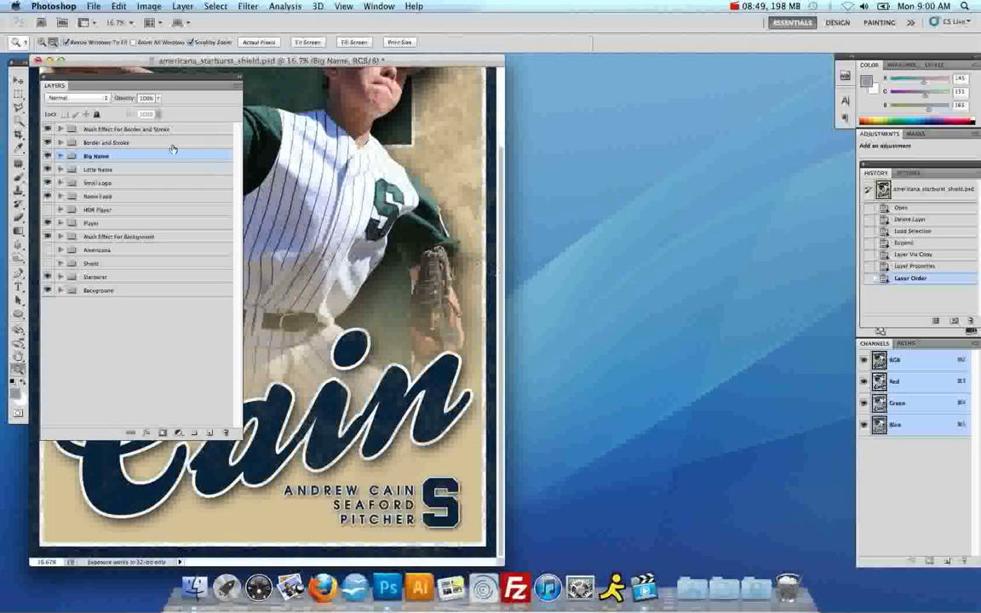
left_click(285, 145, "alt")
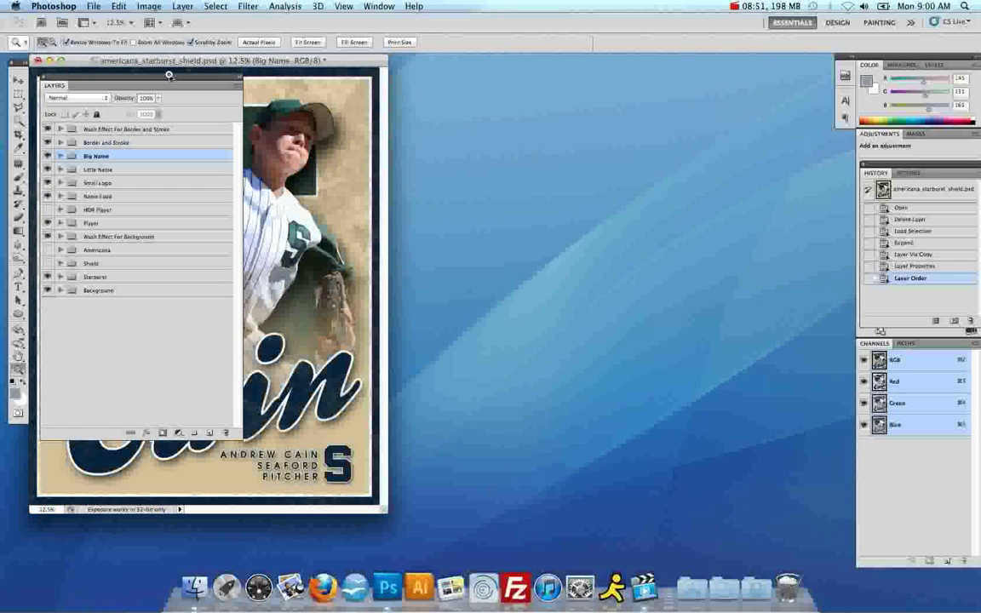
left_click_drag(167, 76, 672, 62)
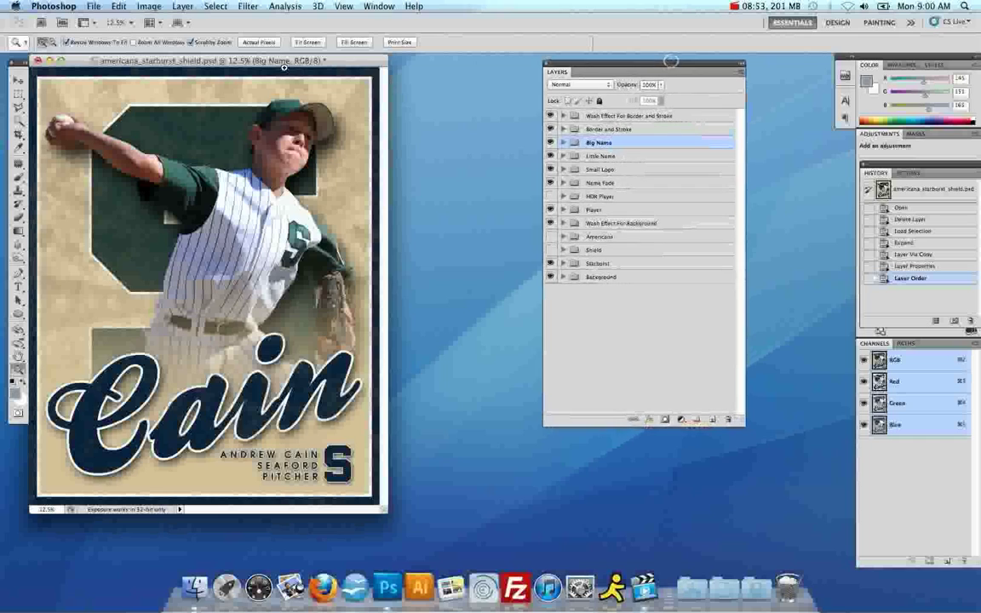
left_click_drag(296, 62, 439, 72)
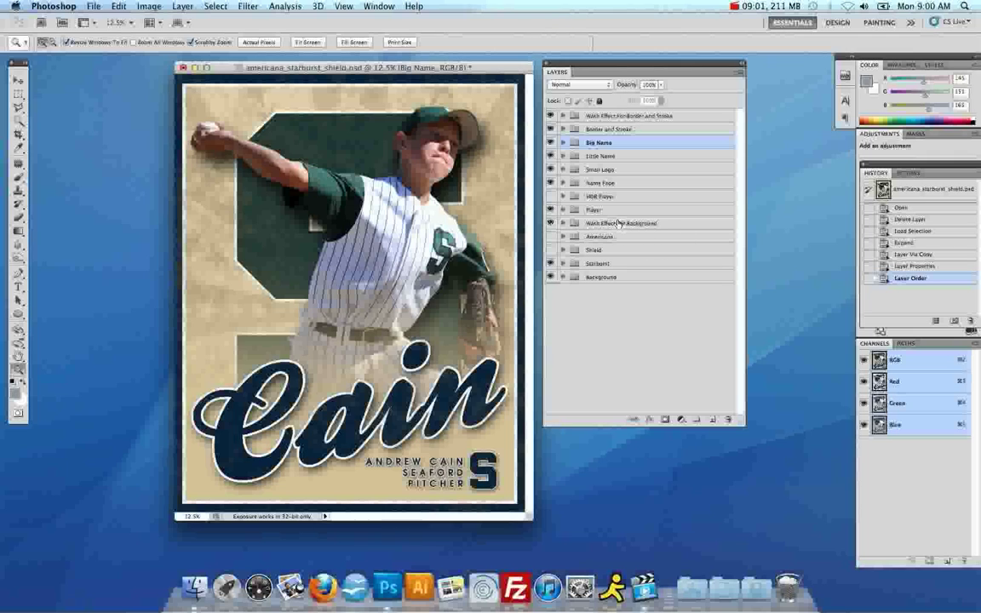
Hide the Wash Effect For Background and Wash Effect For Border and Stroke layers.
left_click(551, 223)
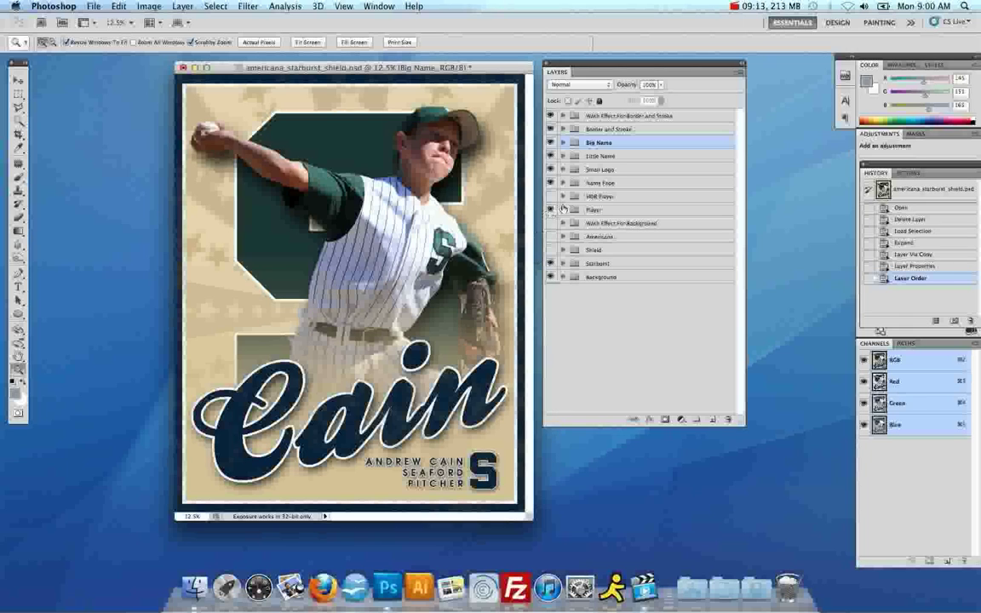
left_click(550, 115)
left_click(550, 116)
left_click(550, 116)
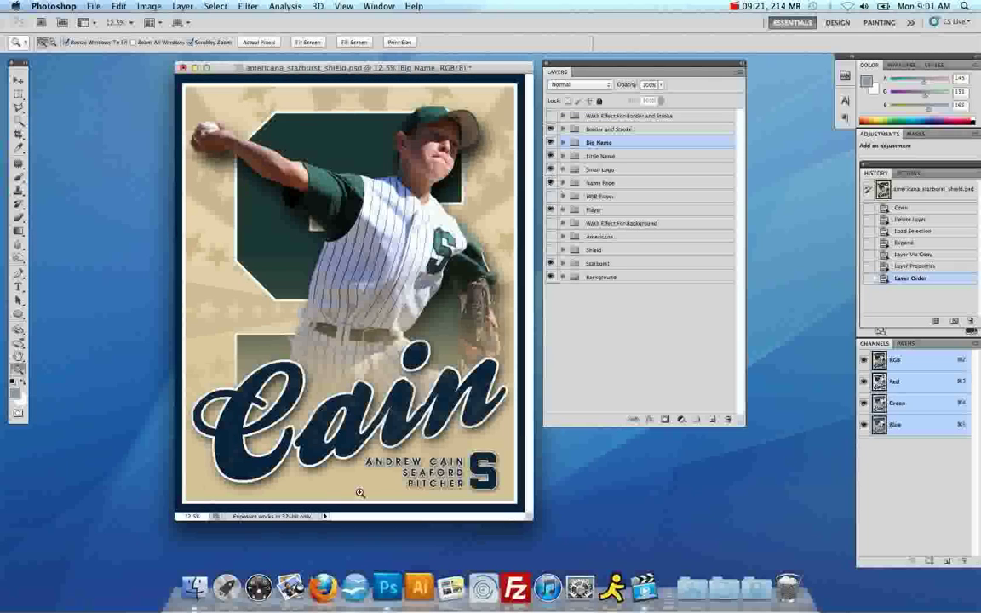